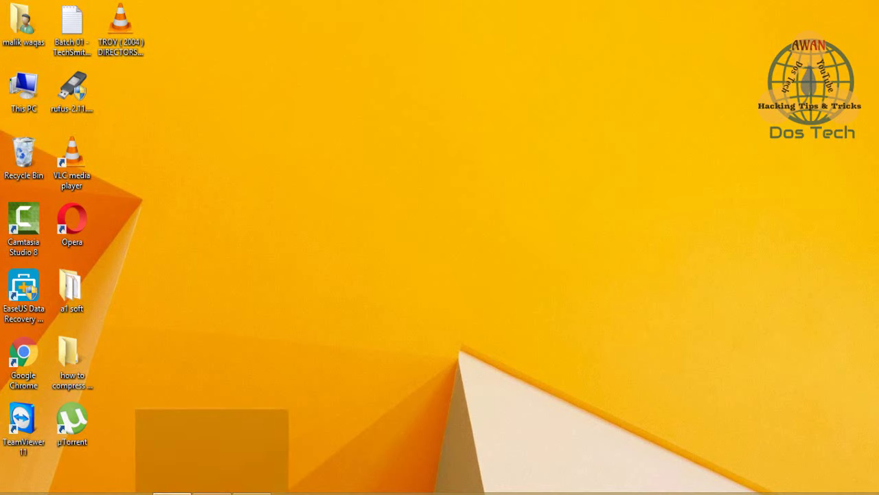
left_click(212, 492)
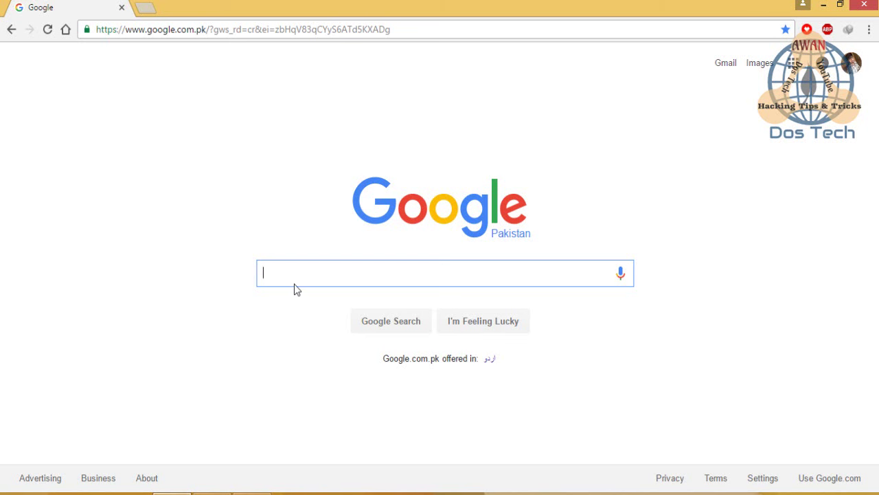
type("www.")
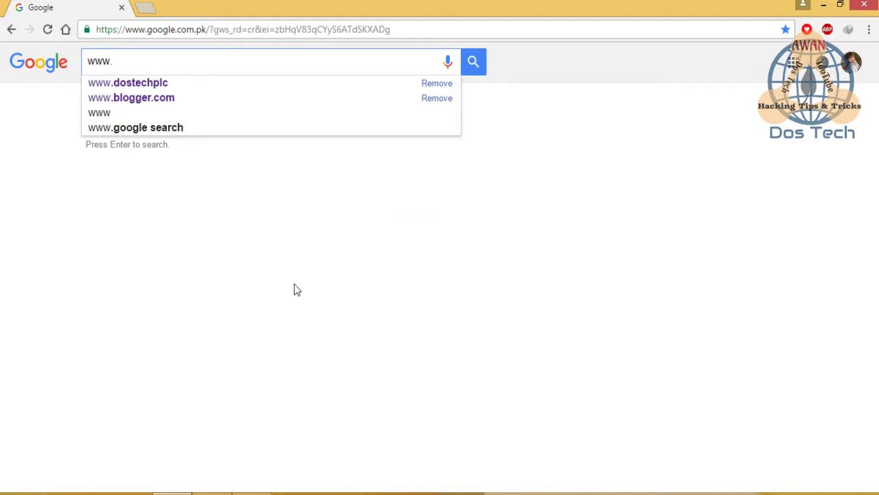
type("sialk")
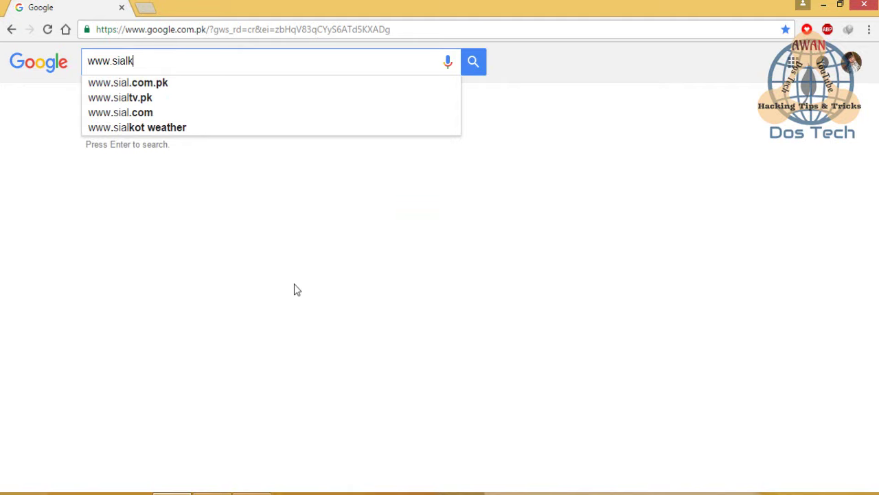
type("otihelper")
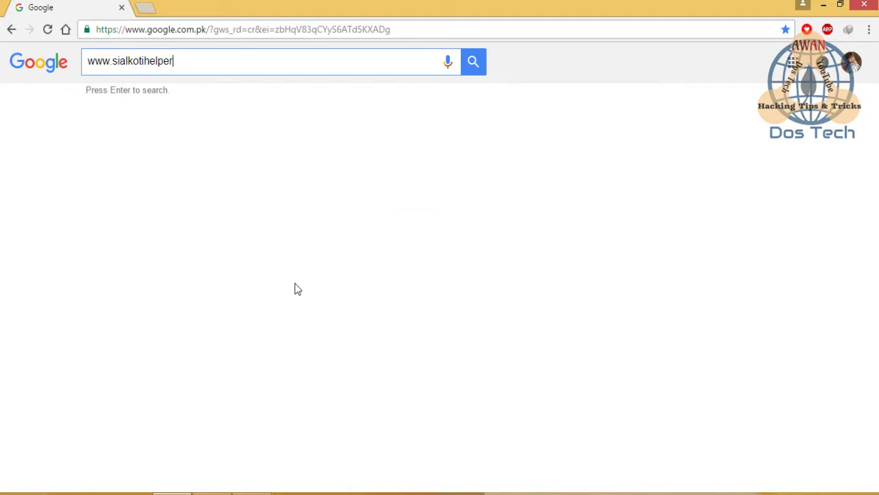
type(".ml")
key("Return")
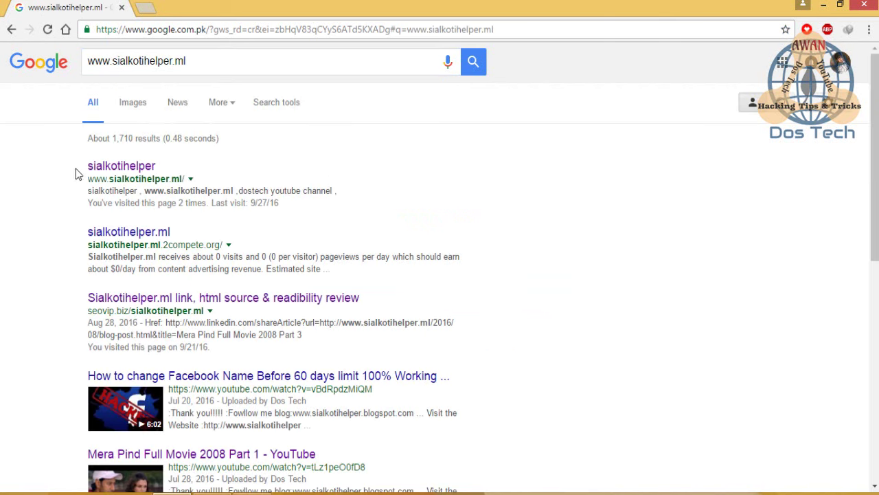
Step: Open the sialkotihelper website from the results and go to its "Windows 7 Ultimate 32 bit and 64 bit By Dos Tech" post
left_click(120, 164)
left_click(113, 165)
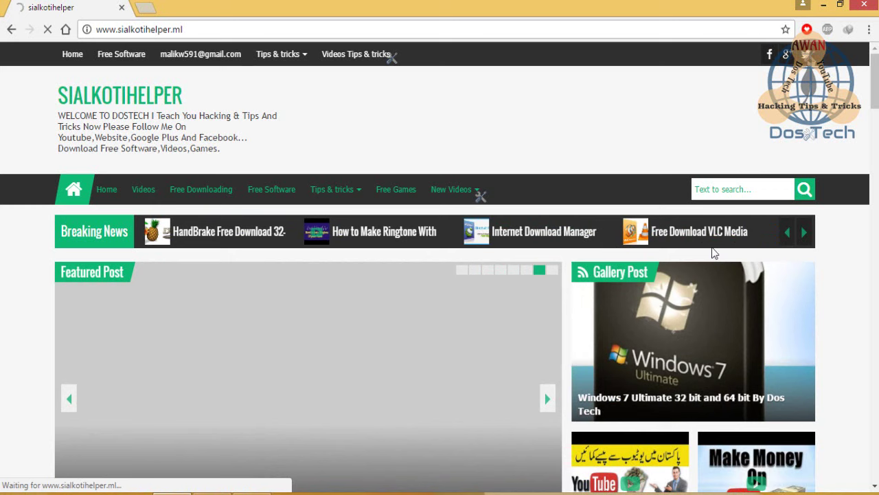
left_click(652, 316)
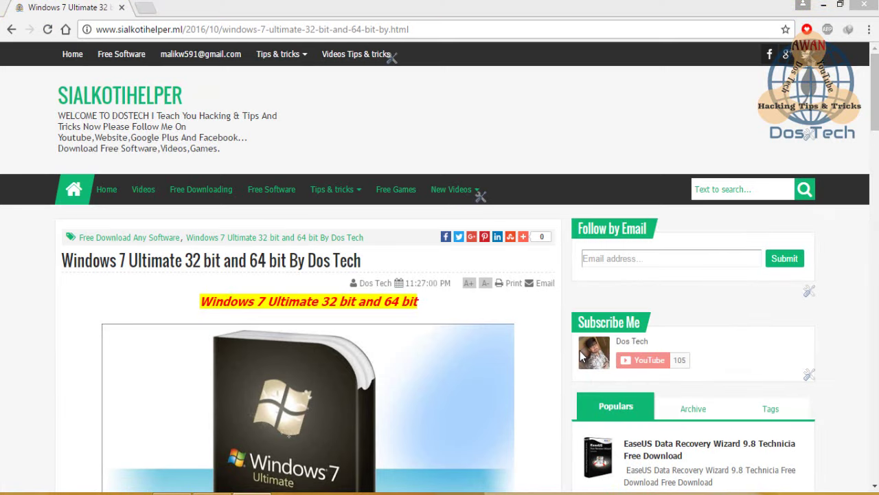
Step: Outline the Subscribe Me box and the Follow by Email form with temporary red rectangles, clearing each mark
left_click_drag(561, 306, 724, 369)
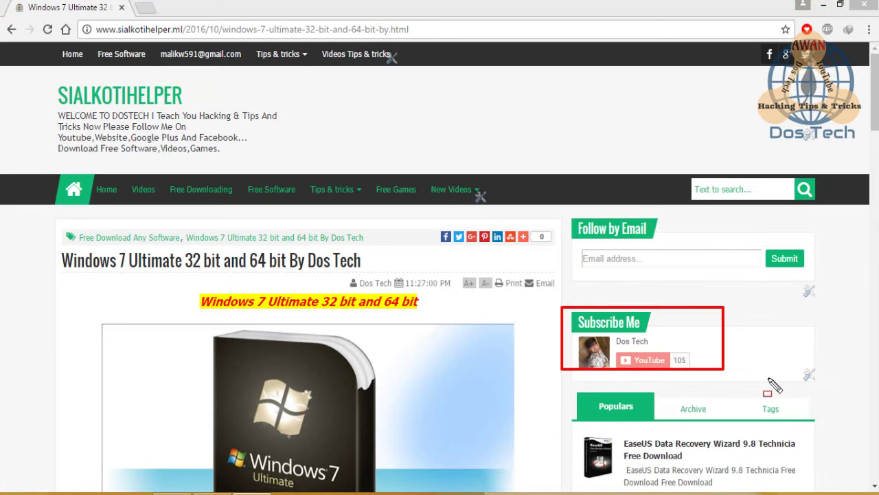
key("Escape")
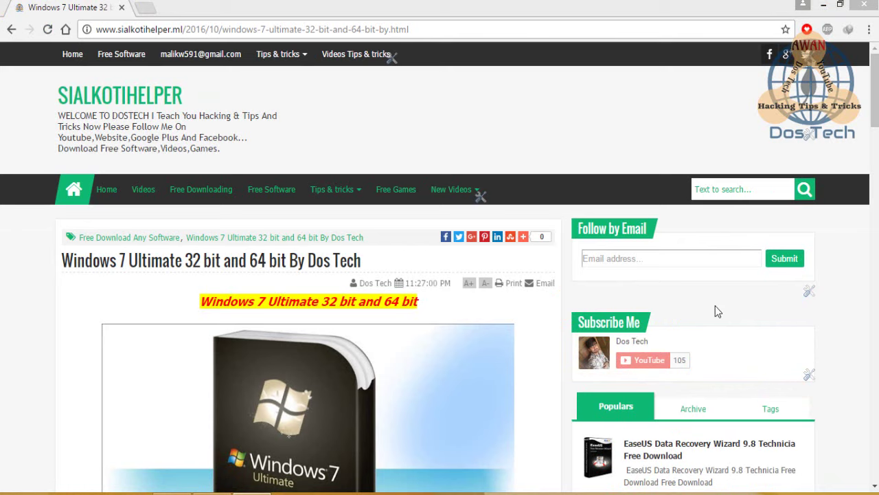
key("ctrl+2")
mouse_move(567, 211)
left_mouse_down()
mouse_move(765, 269)
mouse_move(833, 280)
mouse_move(829, 271)
left_mouse_up()
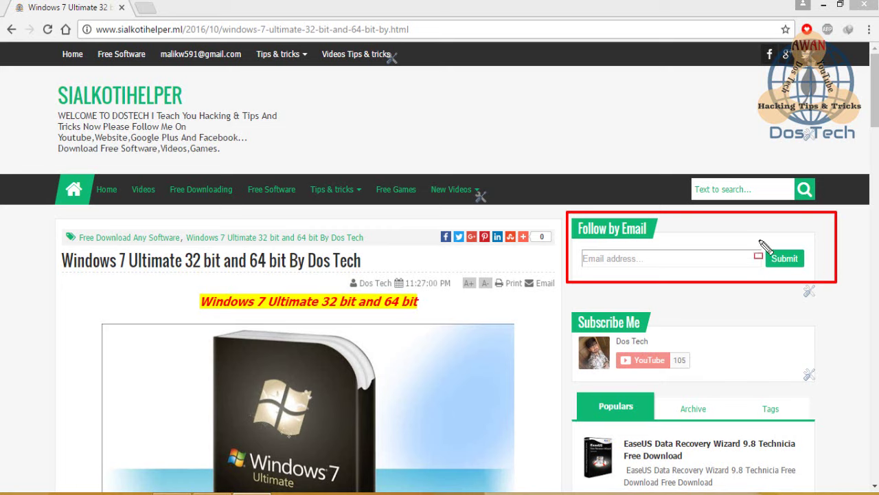
mouse_move(758, 239)
left_mouse_down()
mouse_move(772, 263)
mouse_move(811, 270)
left_mouse_up()
key("Escape")
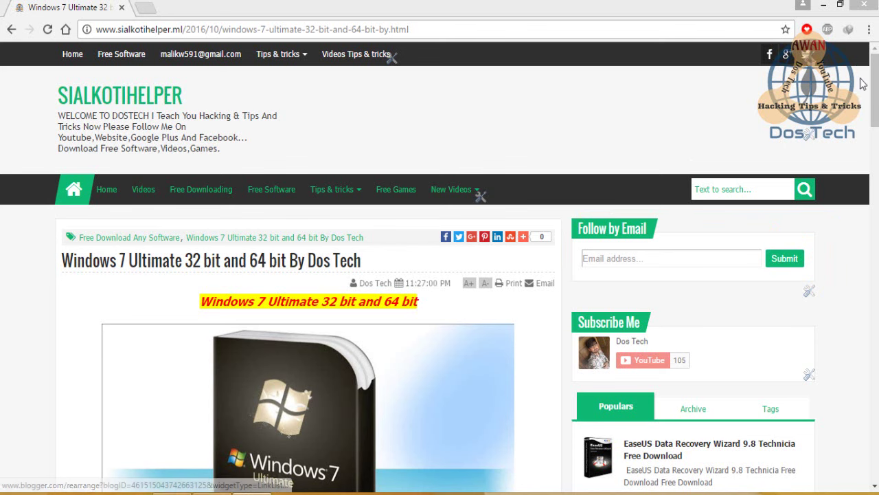
Step: Mark the first Windows 7 disc's details, its 3.09 GB file size and its download link with temporary red rectangles
left_click_drag(875, 80, 874, 166)
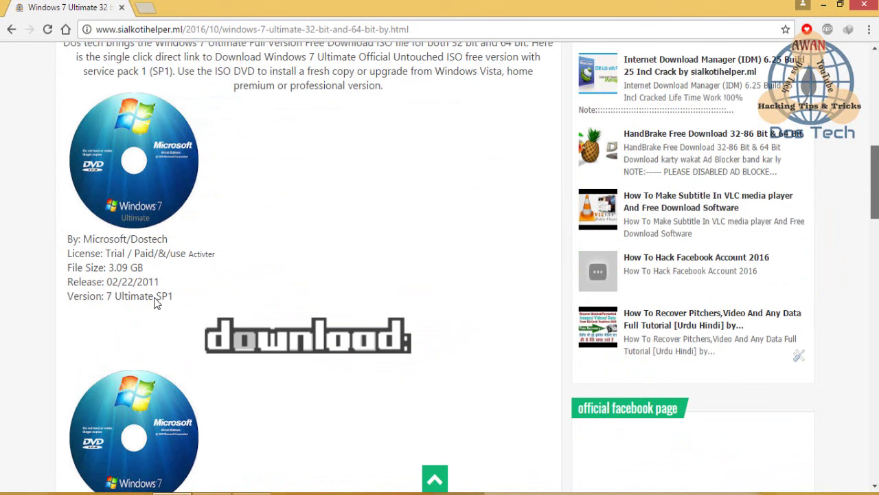
scroll(156, 300, "down", 1)
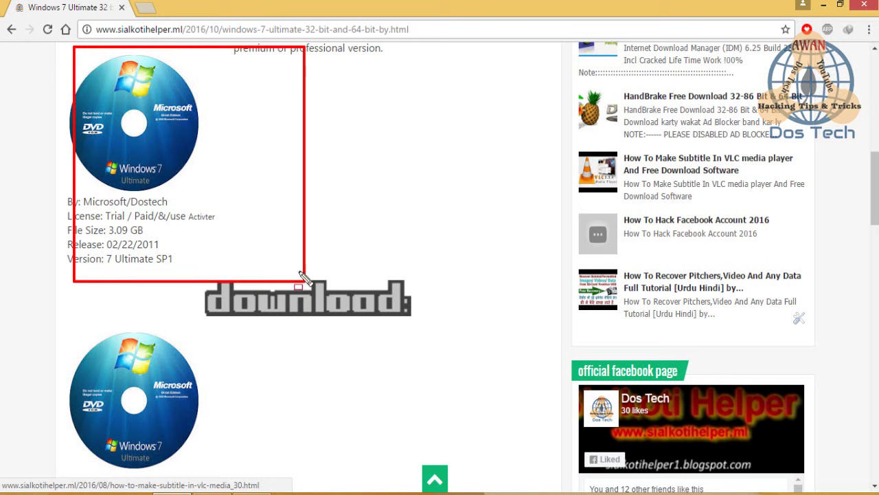
mouse_move(110, 221)
left_mouse_down()
mouse_move(148, 252)
mouse_move(148, 240)
left_mouse_up()
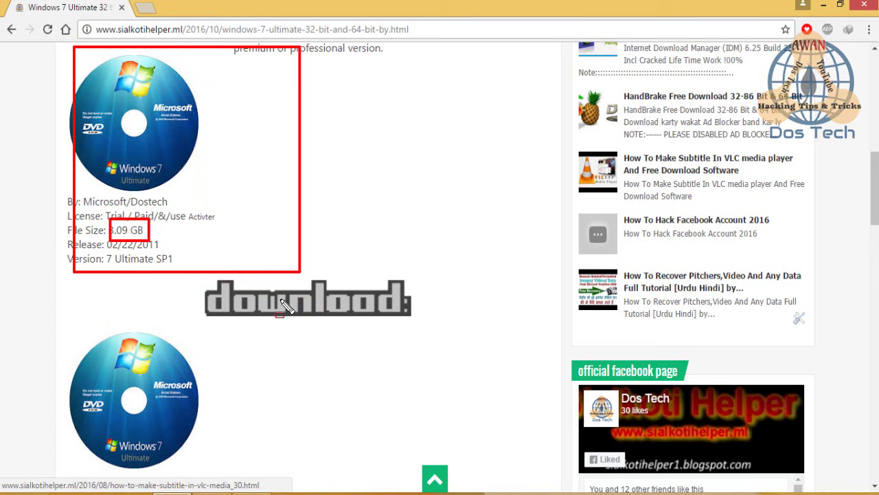
left_click_drag(197, 266, 270, 320)
mouse_move(312, 338)
left_mouse_down()
mouse_move(427, 333)
mouse_move(429, 324)
left_mouse_up()
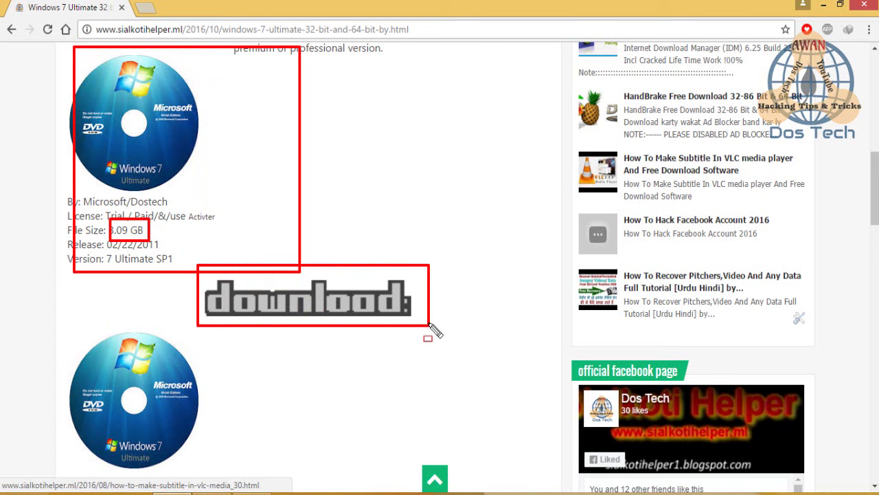
key("Escape")
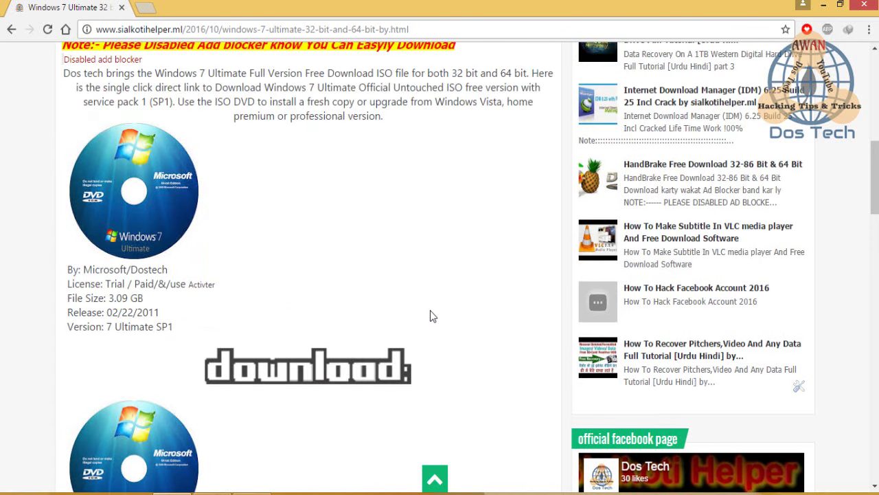
Step: Mark the official Facebook page box and its Liked button with temporary red rectangles
scroll(876, 177, "down", 4)
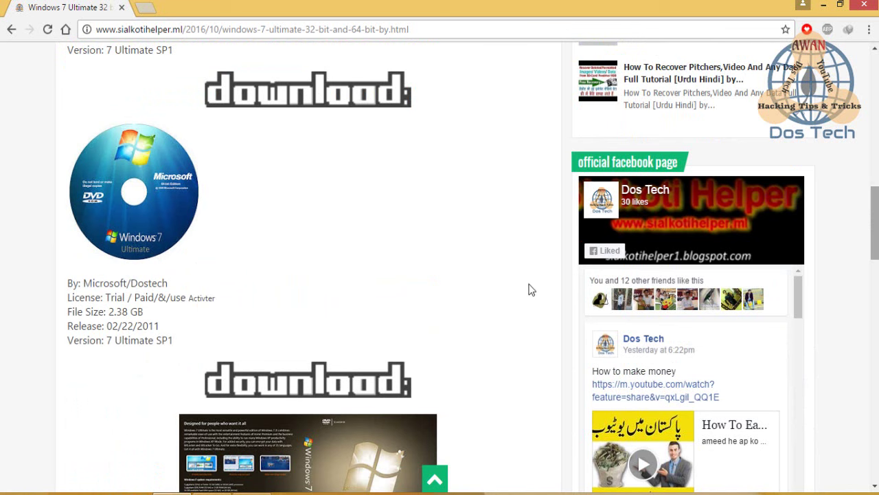
scroll(615, 255, "down", 1)
scroll(604, 256, "up", 5)
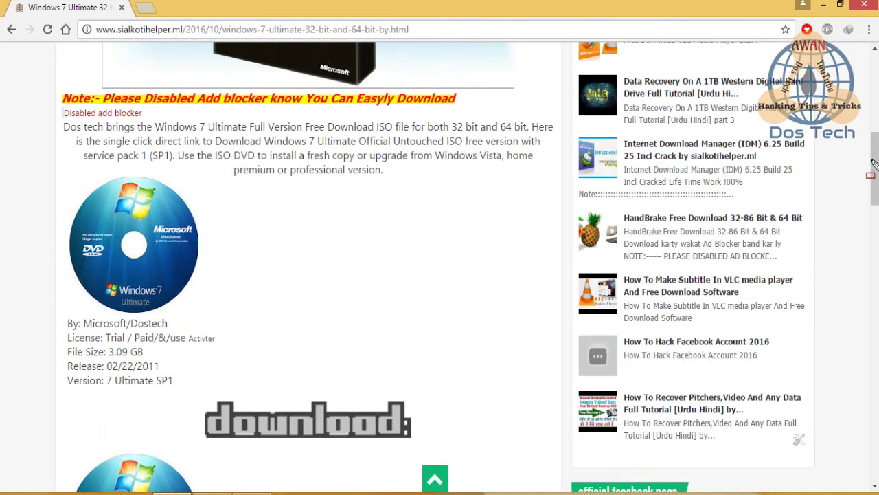
scroll(872, 163, "down", 1)
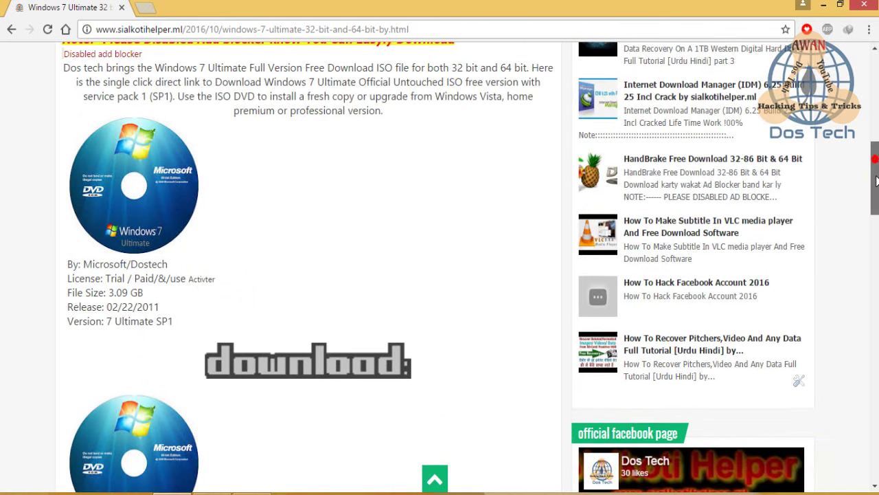
scroll(873, 163, "down", 1)
scroll(857, 206, "down", 1)
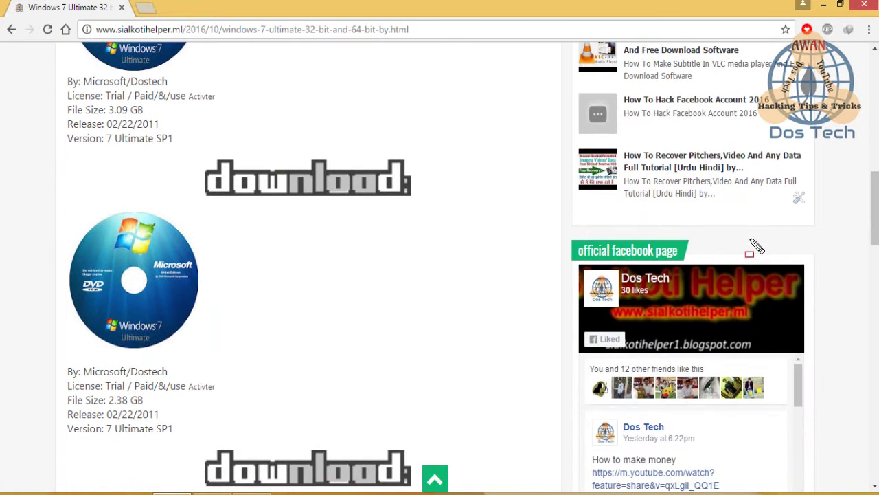
mouse_move(553, 231)
left_mouse_down()
mouse_move(682, 390)
mouse_move(846, 398)
left_mouse_up()
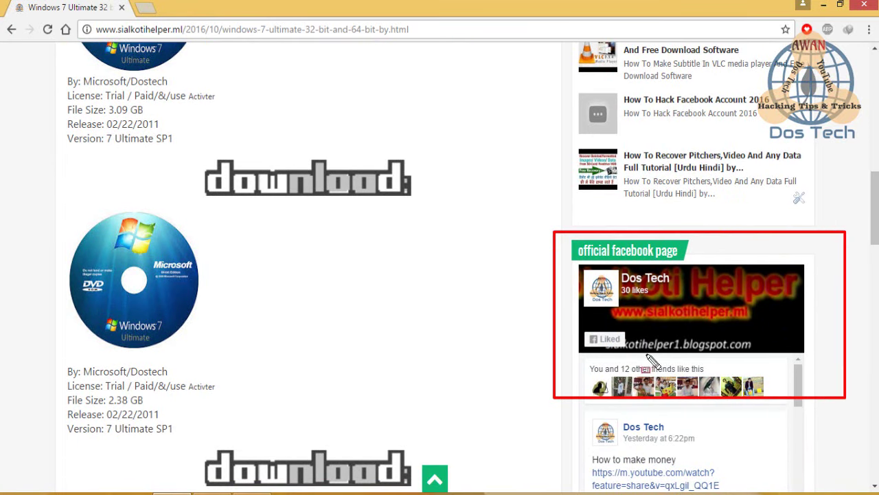
left_click_drag(581, 319, 626, 351)
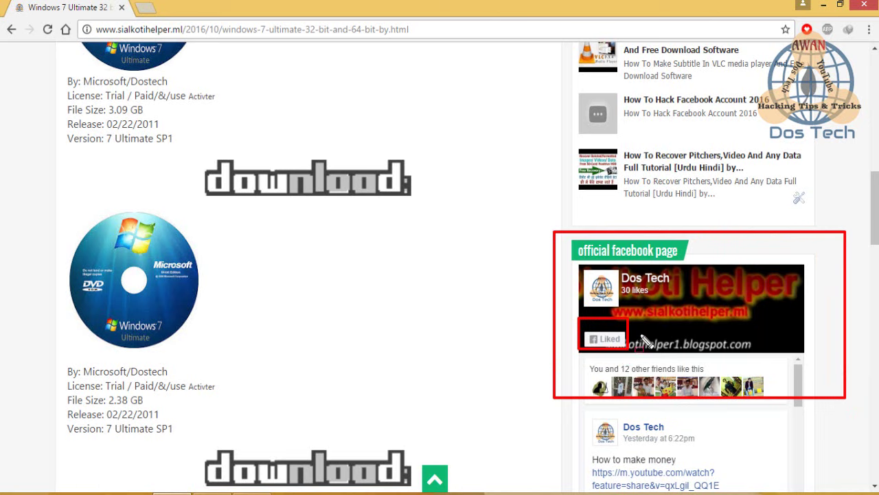
key("Escape")
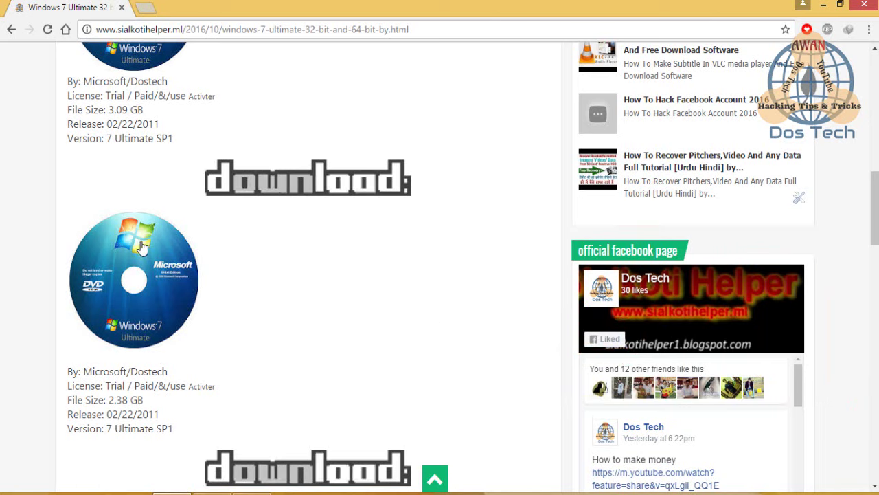
Step: Mark the second Windows 7 disc's details, its 2.38 GB file size and its download link with temporary red rectangles
mouse_move(48, 173)
left_mouse_down()
mouse_move(211, 335)
mouse_move(227, 331)
left_mouse_up()
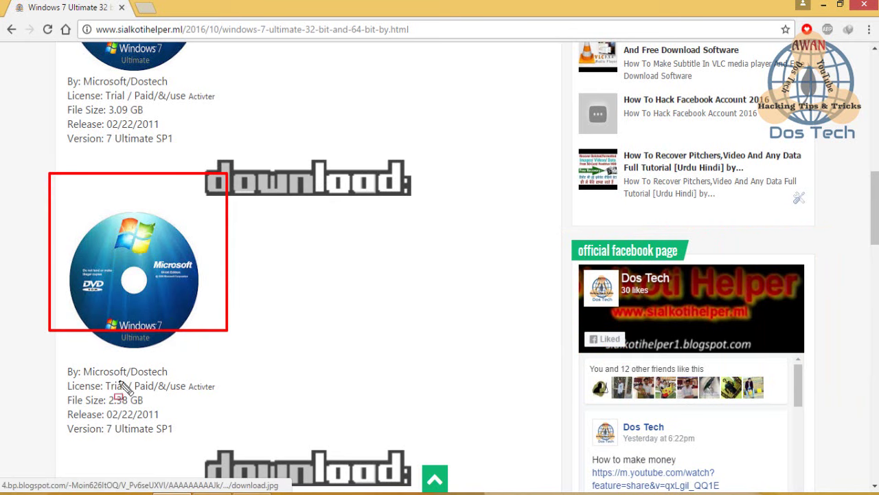
left_click_drag(61, 370, 161, 441)
left_click_drag(214, 457, 229, 443)
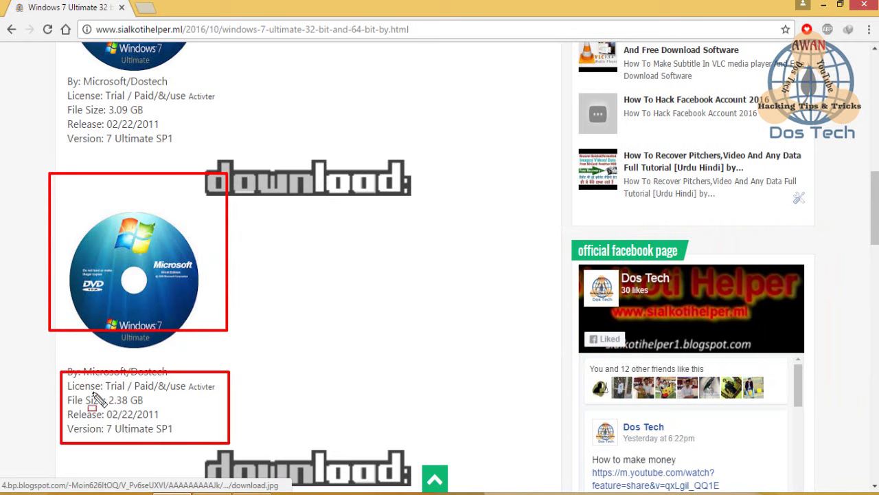
mouse_move(98, 388)
left_mouse_down()
mouse_move(104, 398)
mouse_move(145, 406)
left_mouse_up()
right_click(145, 407)
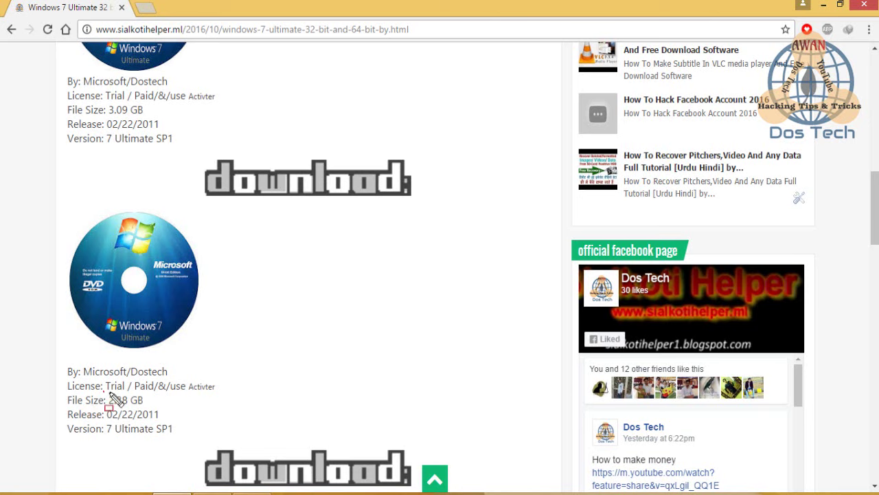
left_click_drag(103, 393, 155, 410)
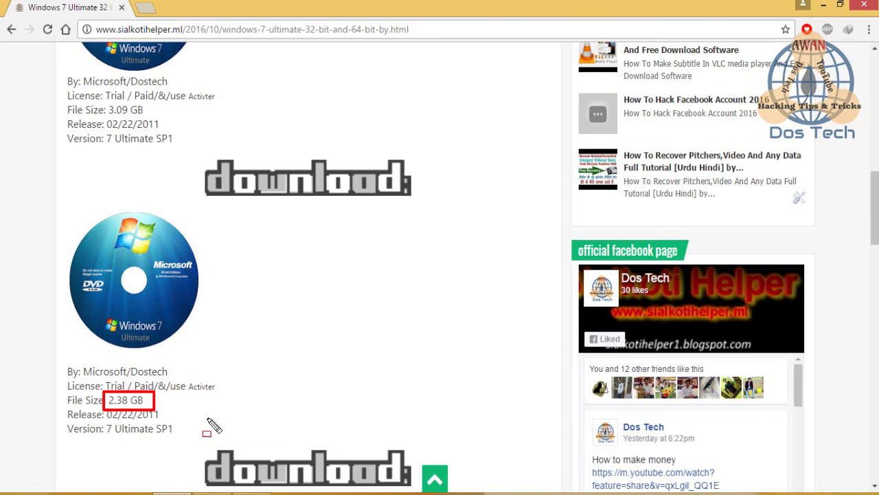
left_click_drag(208, 417, 479, 489)
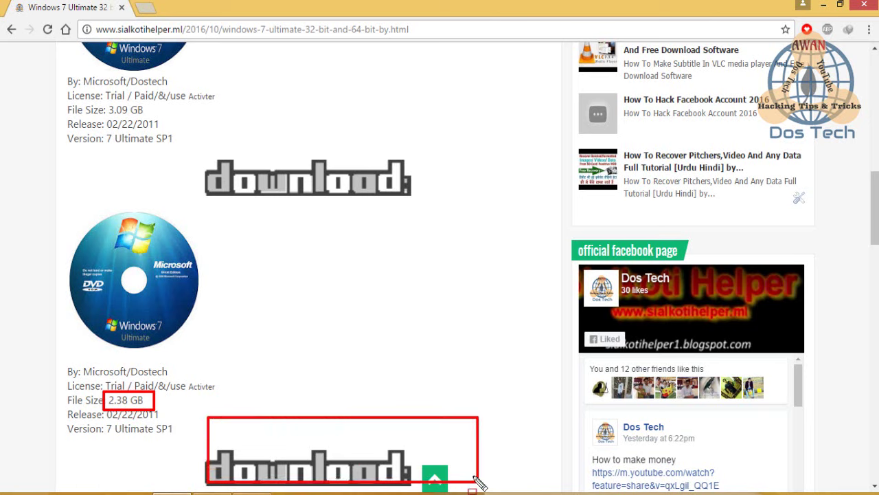
key("Escape")
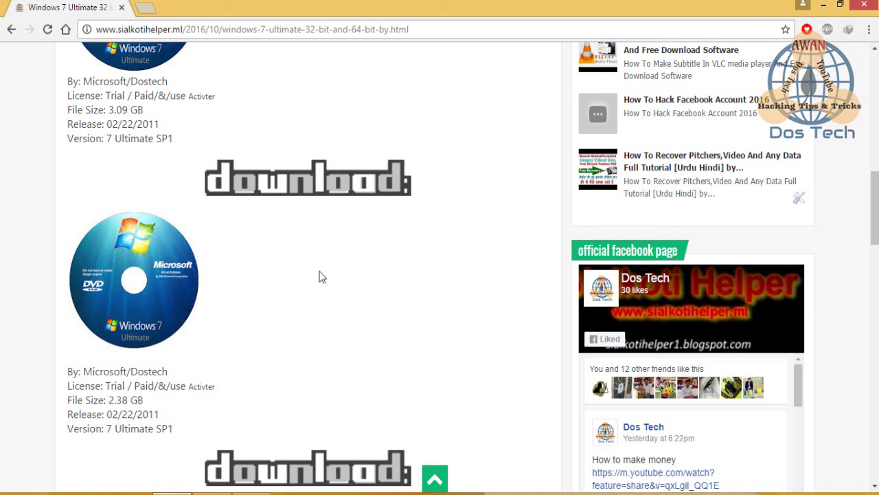
Step: Outline the ad blocker note and the description above the first disc with a temporary red rectangle
scroll(222, 204, "up", 4)
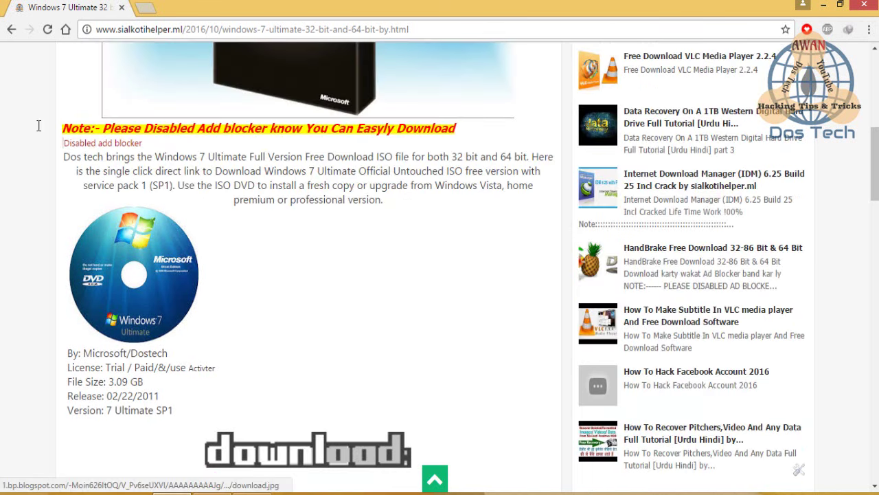
mouse_move(36, 117)
left_mouse_down()
mouse_move(68, 141)
mouse_move(441, 198)
mouse_move(538, 193)
mouse_move(562, 207)
left_mouse_up()
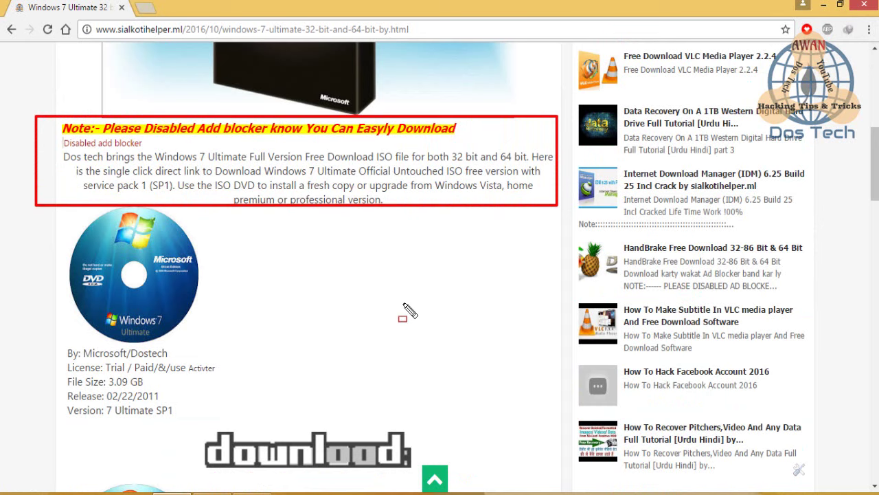
key("Escape")
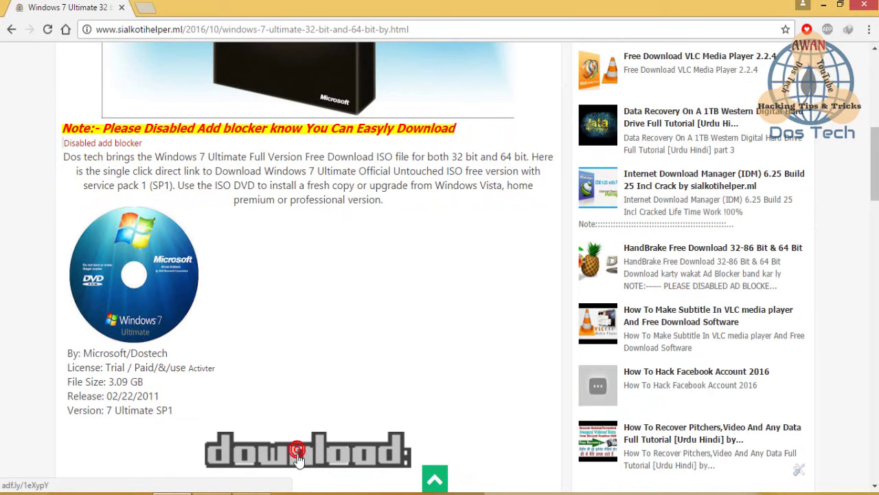
Step: Open the download link of the 3.09 GB Windows 7 Ultimate version and stay on its AdF.ly page
left_click(300, 458)
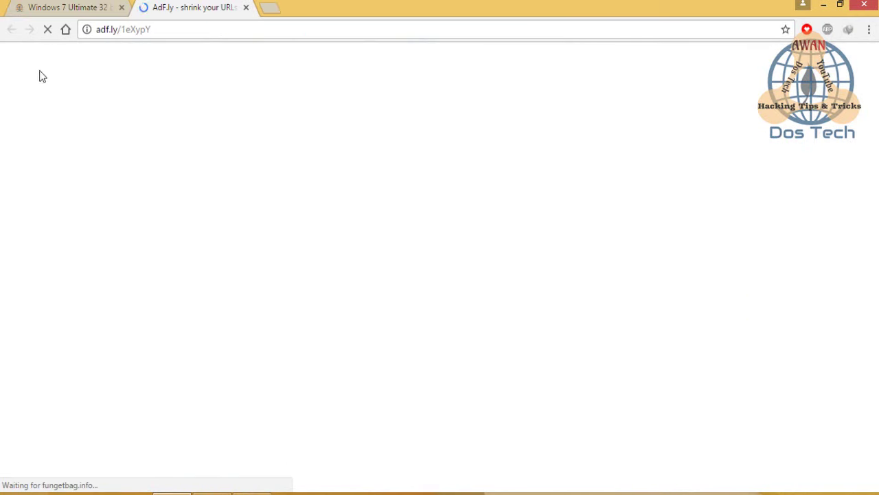
left_click(55, 7)
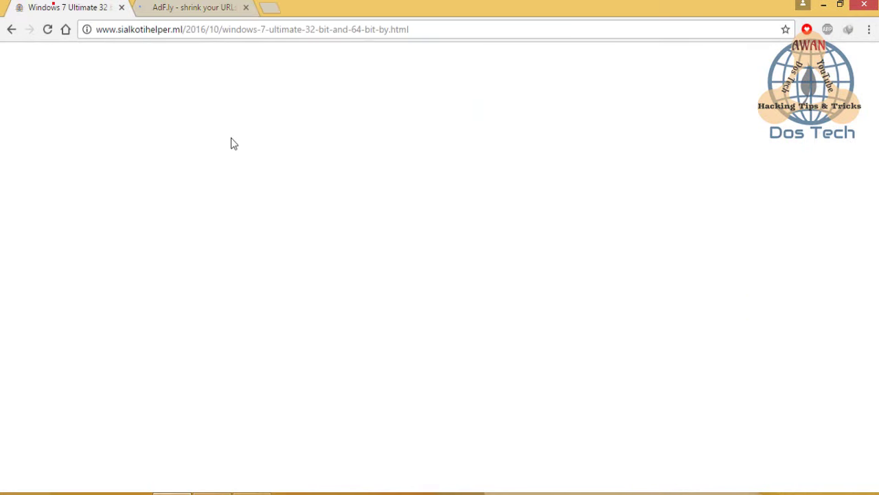
left_click(202, 15)
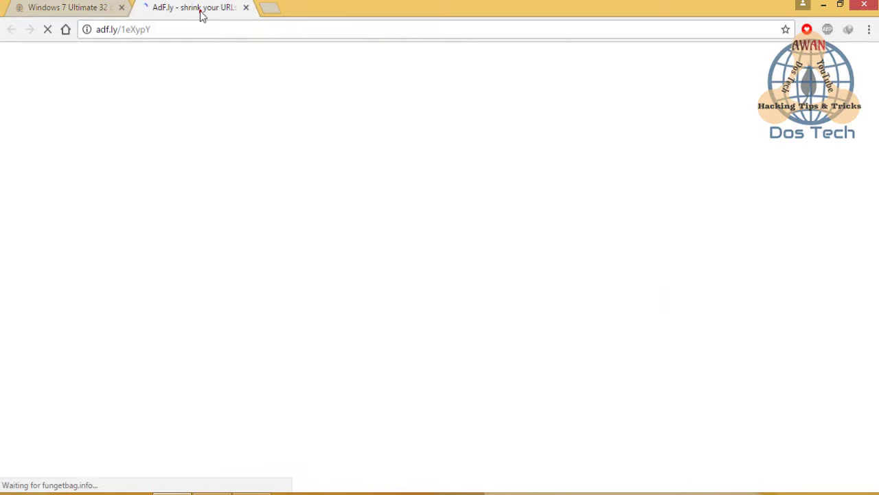
Step: Close the Windows 7 post's tab and skip the AdF.ly ad to reach the Win_7_Ultimate_64Bit.iso download
left_click(121, 8)
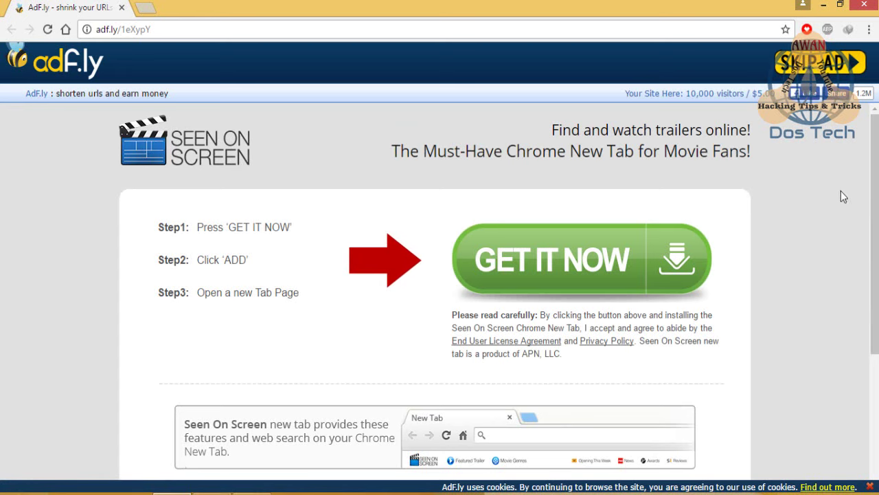
scroll(843, 197, "down", 3)
scroll(844, 197, "up", 2)
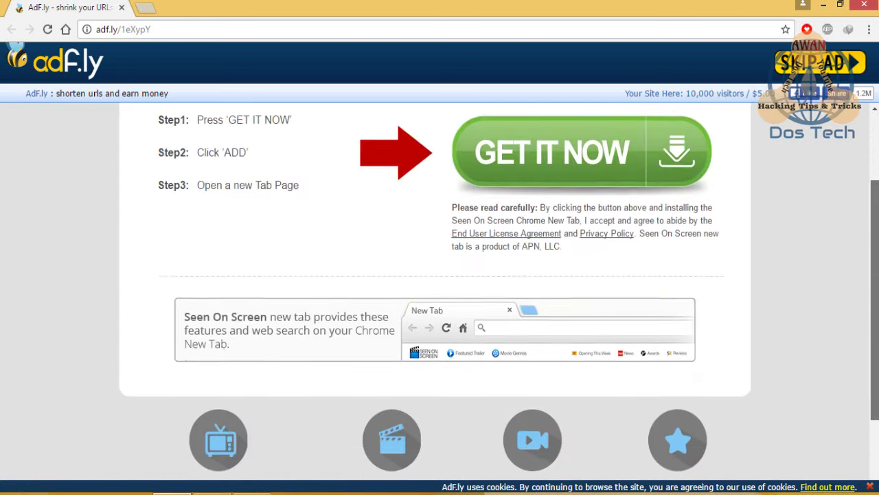
scroll(808, 64, "up", 2)
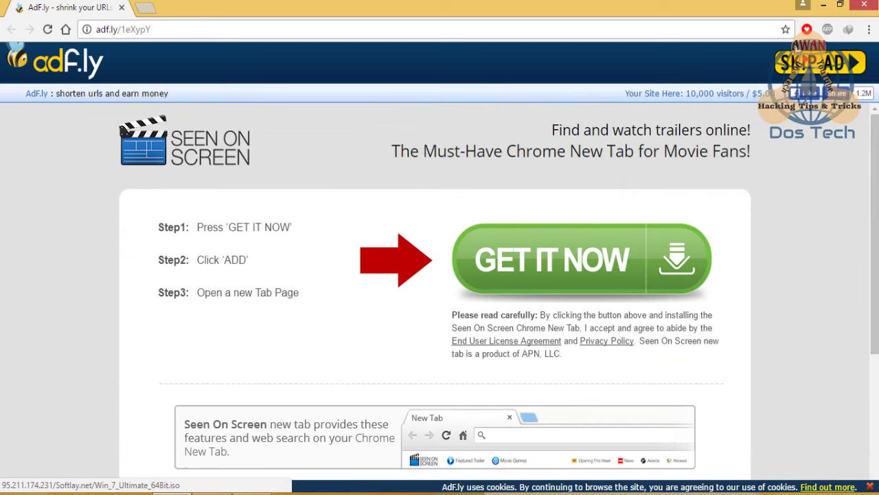
left_click(821, 63)
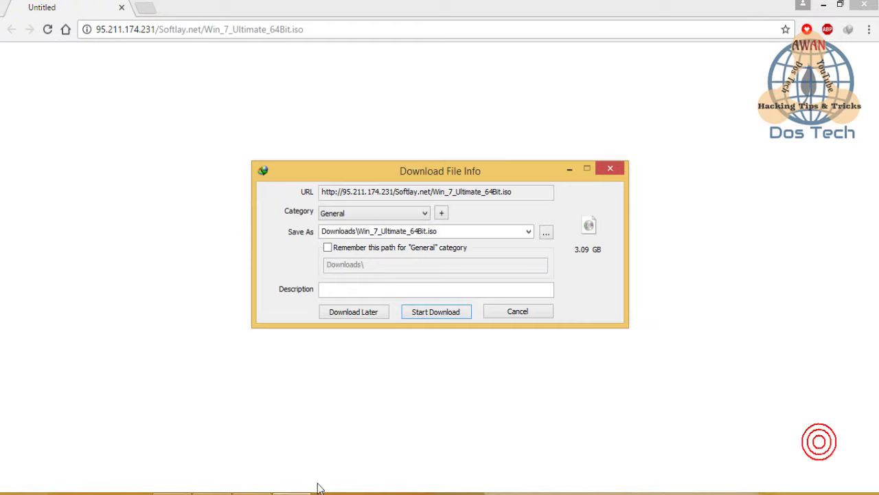
Step: Mark the Download File Info dialog, its file icon and the 3.09 GB file size with temporary red rectangles
key("alt")
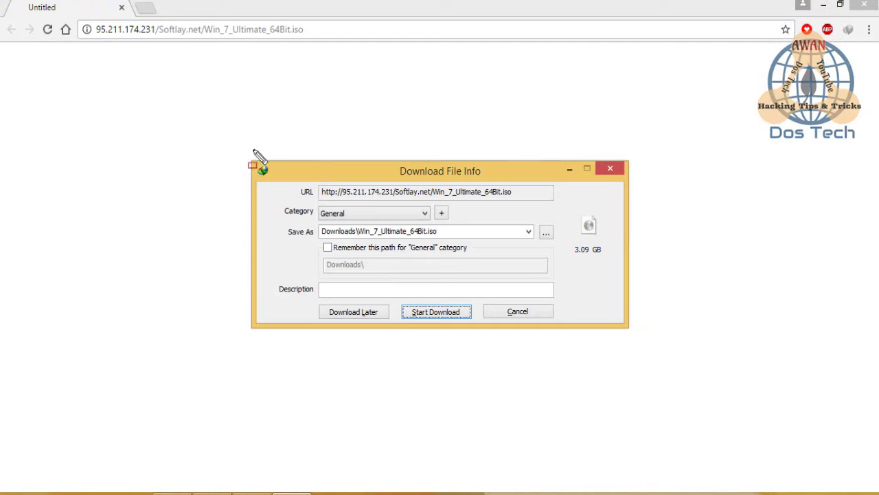
mouse_move(251, 151)
left_mouse_down()
mouse_move(597, 341)
mouse_move(653, 334)
left_mouse_up()
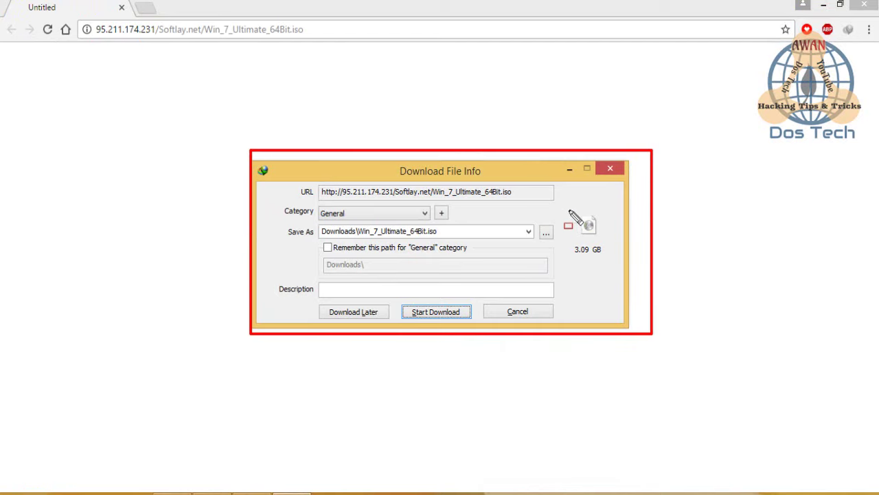
mouse_move(567, 201)
left_mouse_down()
mouse_move(610, 281)
mouse_move(609, 274)
left_mouse_up()
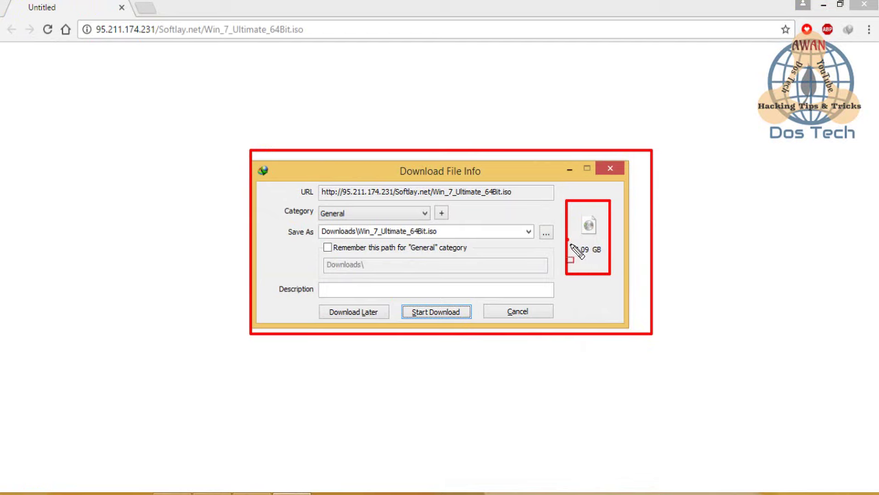
left_click_drag(568, 238, 615, 261)
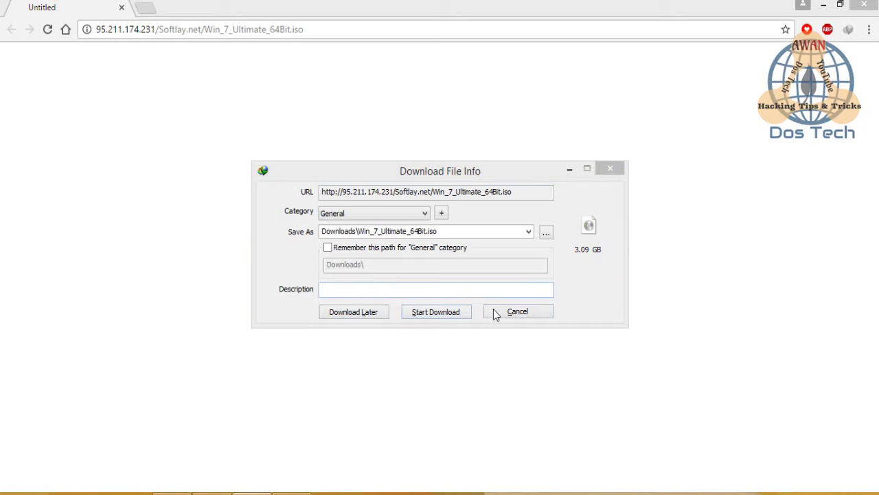
Step: Cancel the ISO download without adding a download exception, and close the blank browser tab
left_click(501, 313)
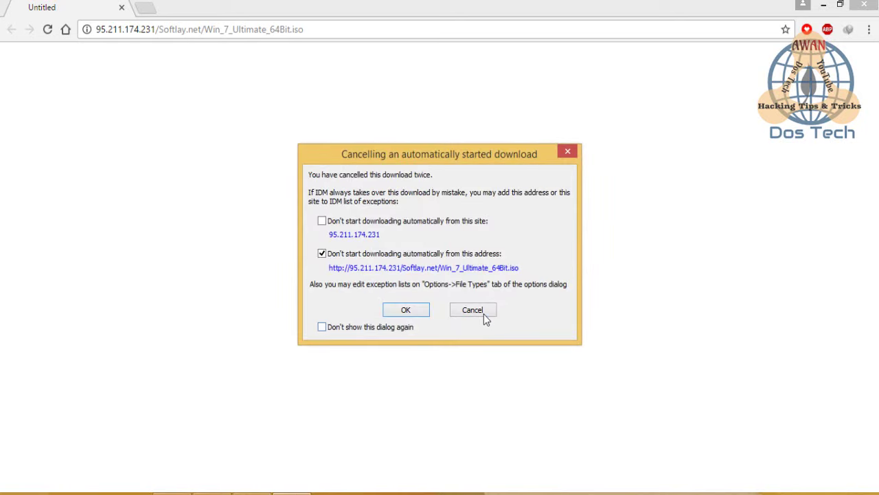
left_click(484, 314)
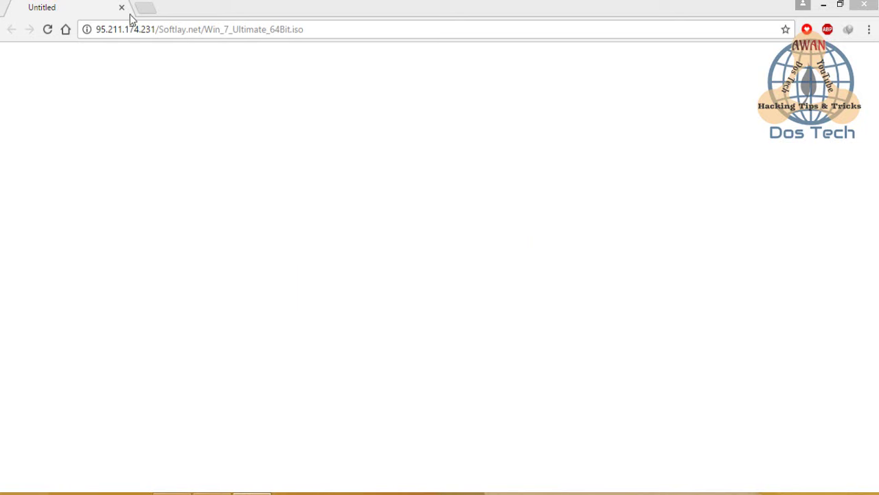
left_click(122, 8)
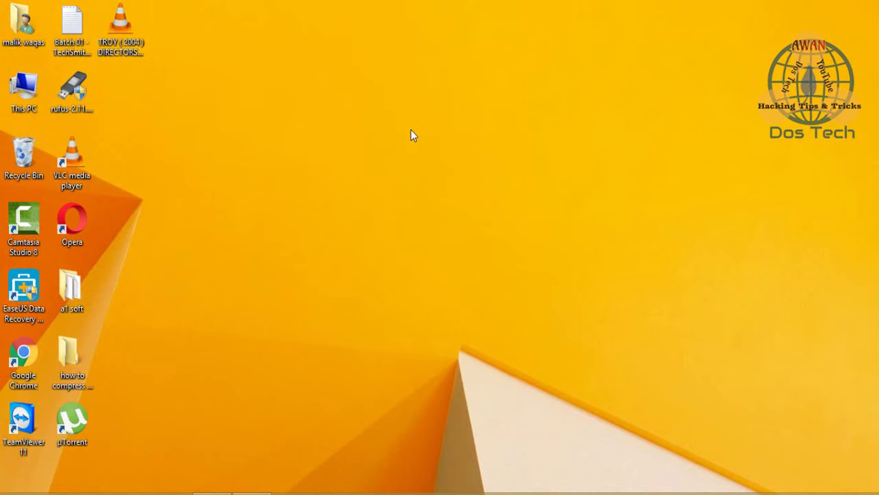
right_click(382, 117)
left_click(420, 153)
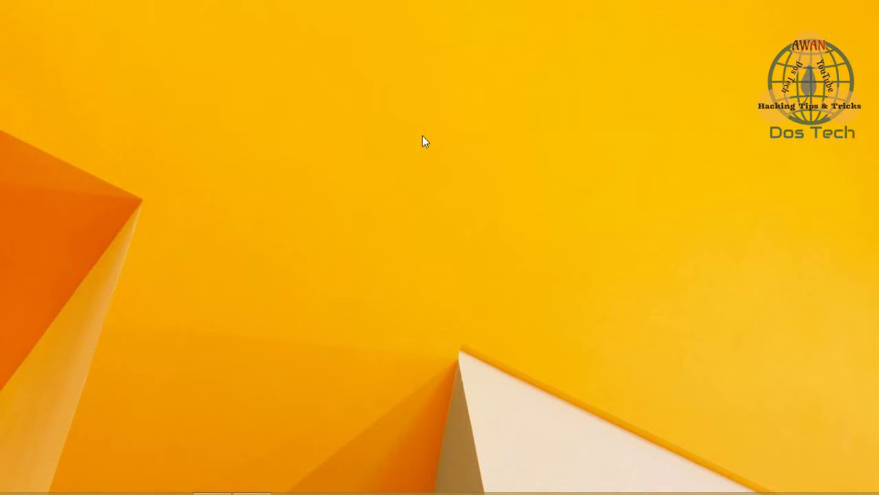
right_click(452, 103)
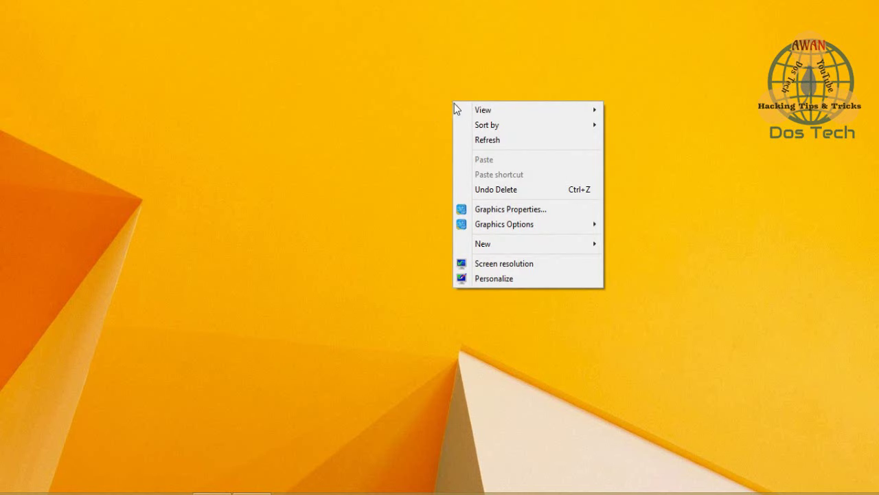
left_click(481, 140)
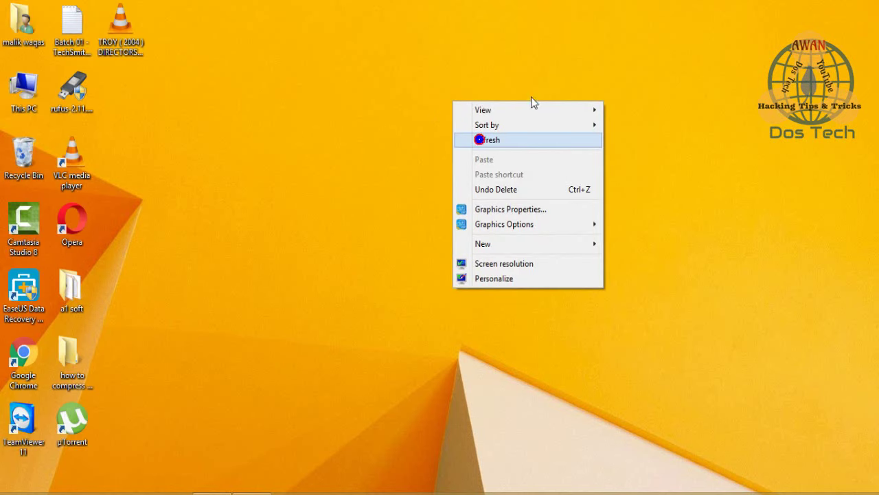
right_click(481, 141)
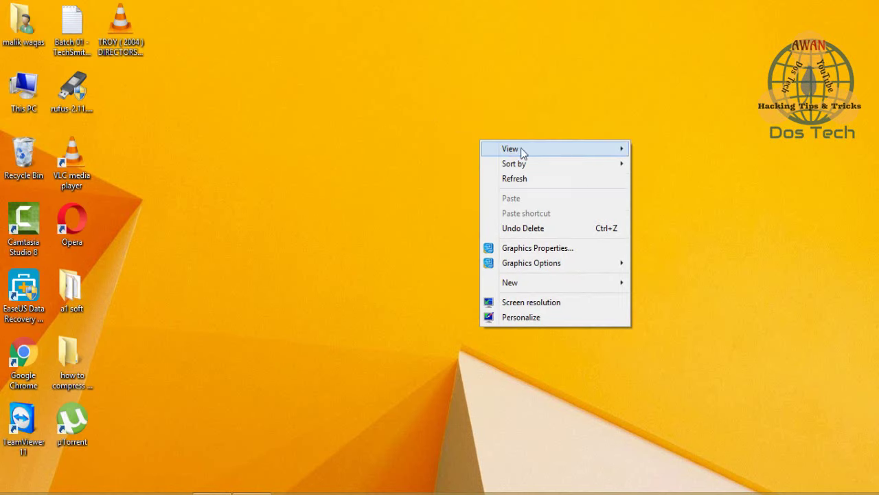
left_click(556, 180)
right_click(557, 181)
left_click(588, 220)
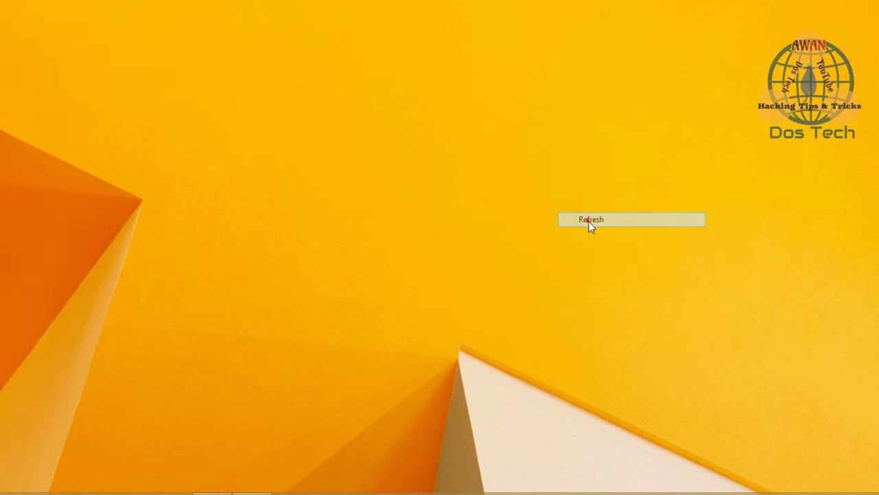
right_click(517, 149)
left_click(538, 187)
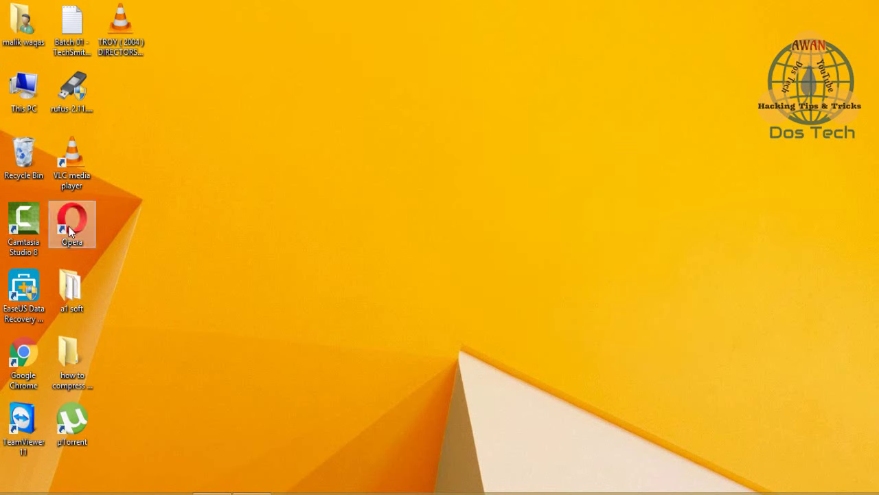
Step: Check the available drives, including the USB drive (D:), in This PC and close the window
left_click(26, 88)
double_click(23, 83)
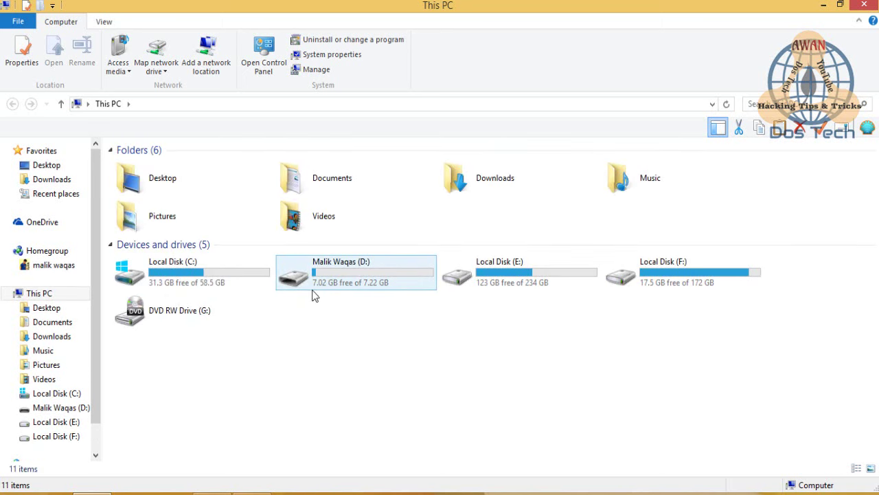
left_click(865, 6)
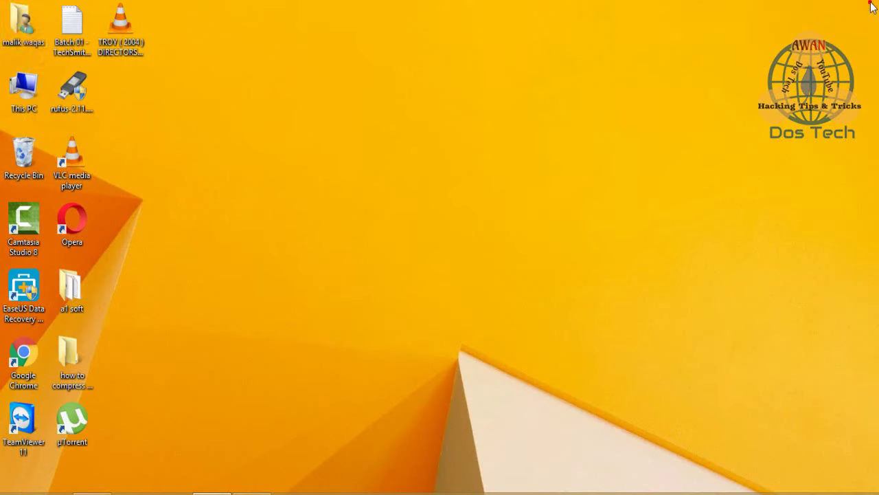
Step: Run Rufus 2.11 from the desktop and keep the 7.8GB USB drive (D:) as the device
double_click(68, 96)
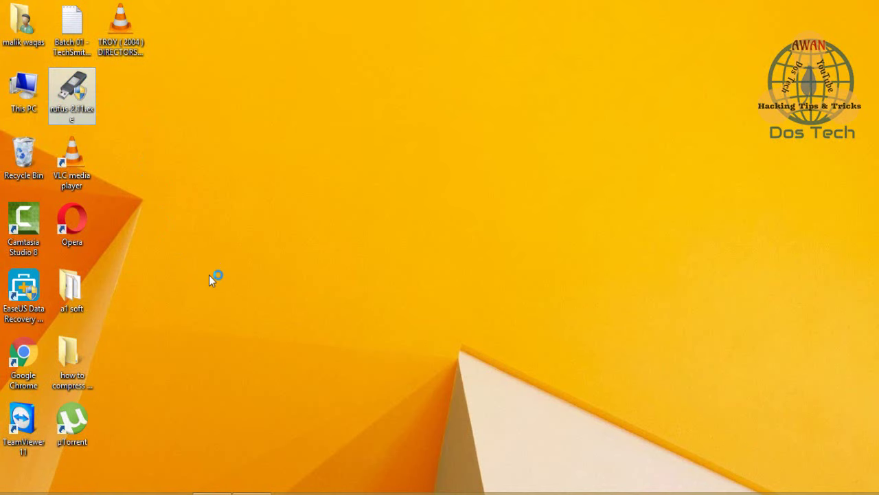
left_click(498, 278)
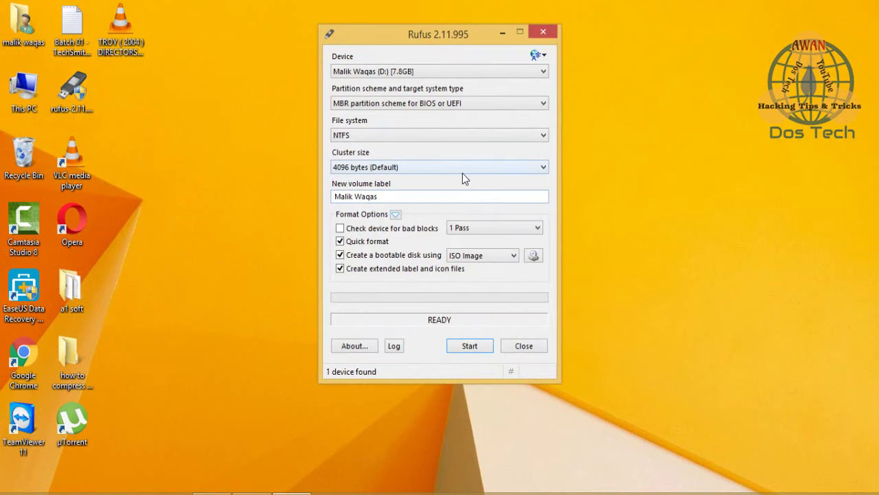
left_click(434, 73)
left_click(434, 72)
Step: Keep NTFS as the file system and the MBR partition scheme for BIOS or UEFI
left_click(393, 135)
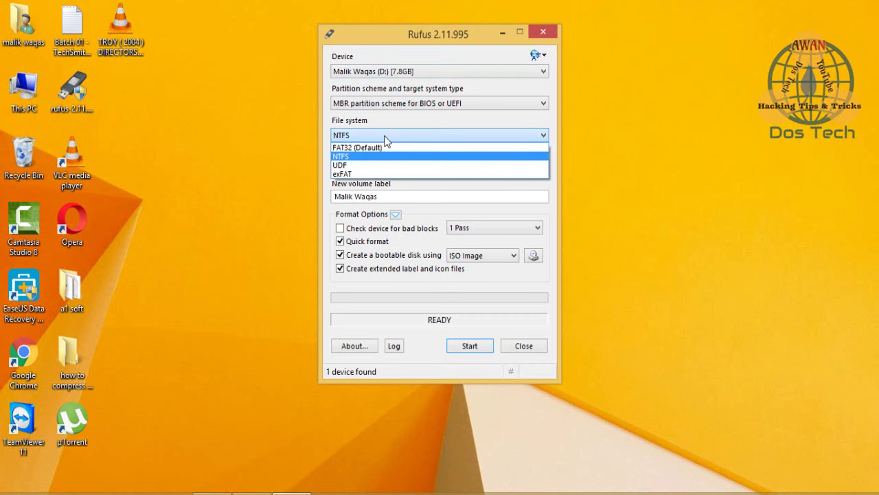
left_click(392, 134)
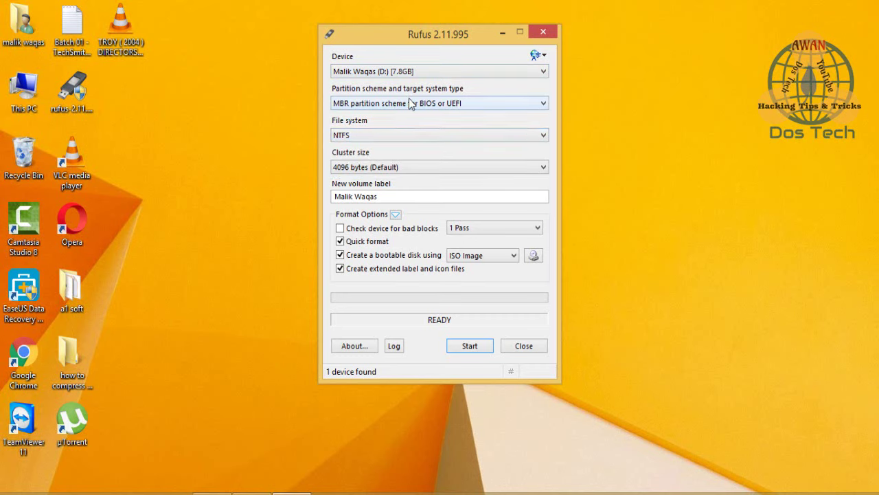
left_click(410, 103)
left_click(408, 103)
Step: Set the new volume label to "win 7" and keep the format options at 1 Pass and ISO Image
left_click_drag(393, 195, 287, 157)
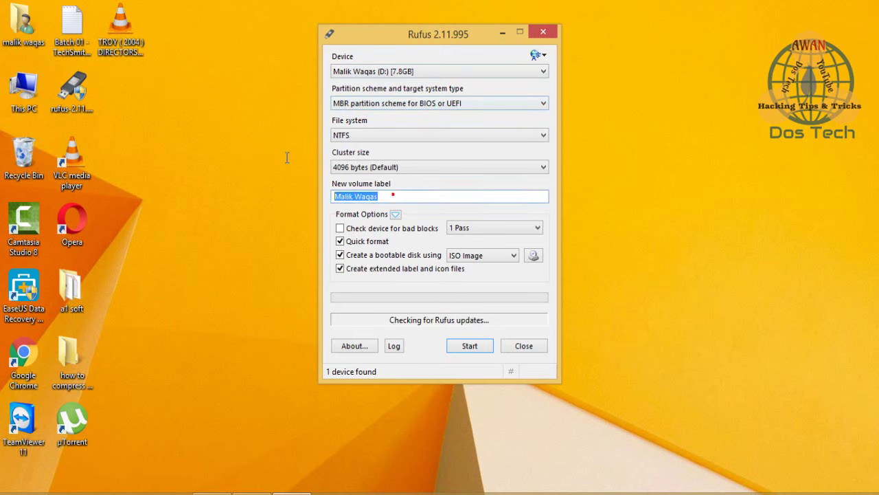
key("BackSpace")
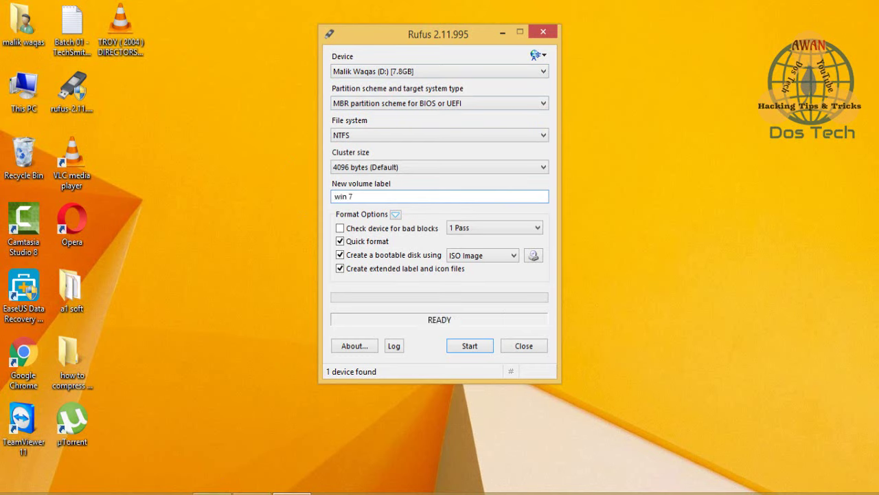
left_click(519, 232)
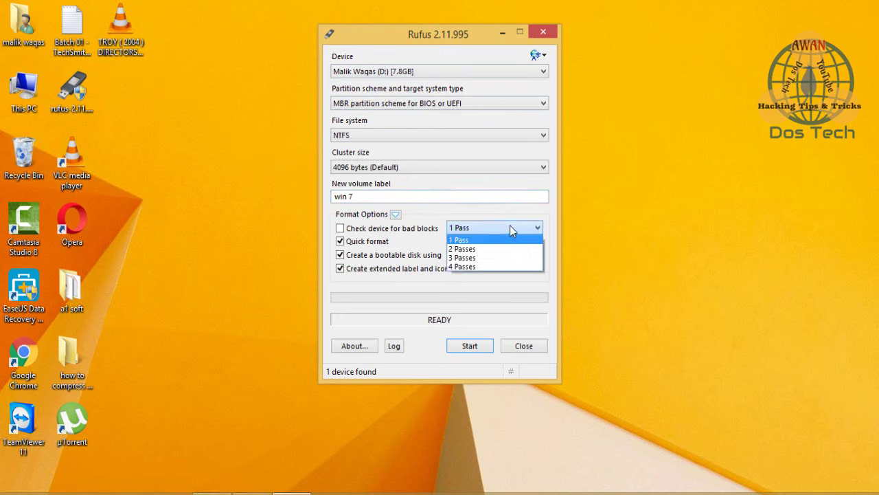
left_click(512, 228)
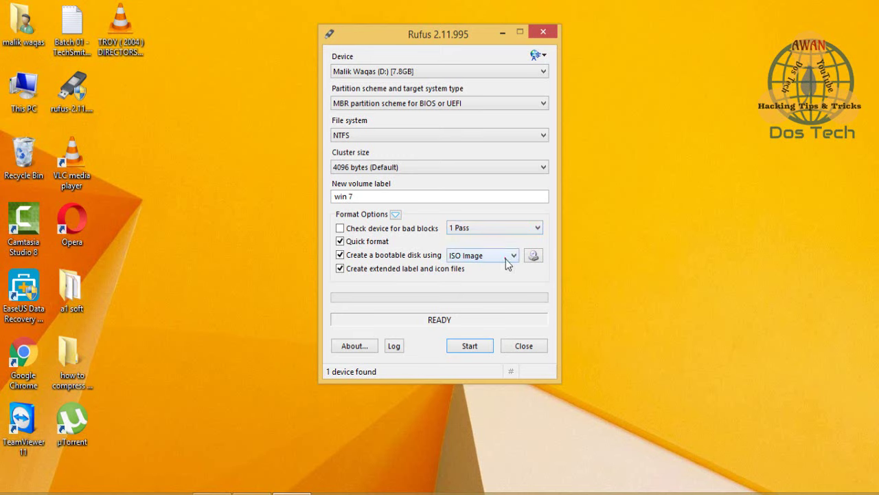
left_click(508, 257)
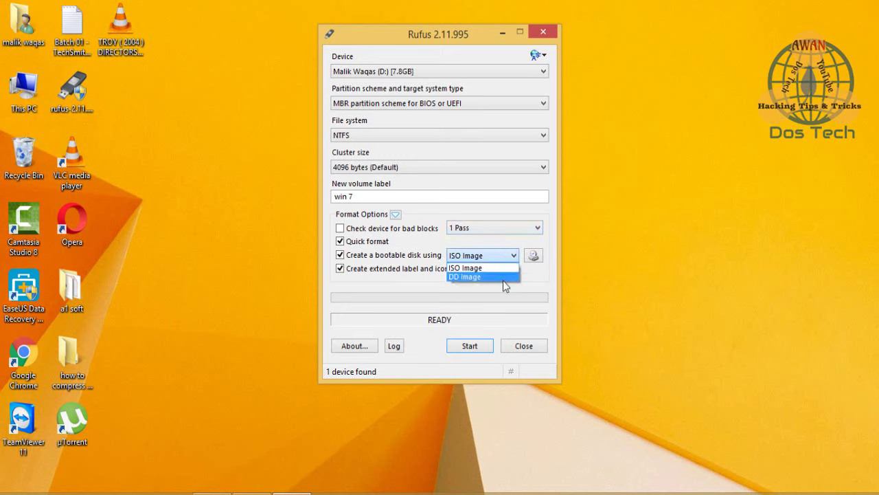
left_click(503, 268)
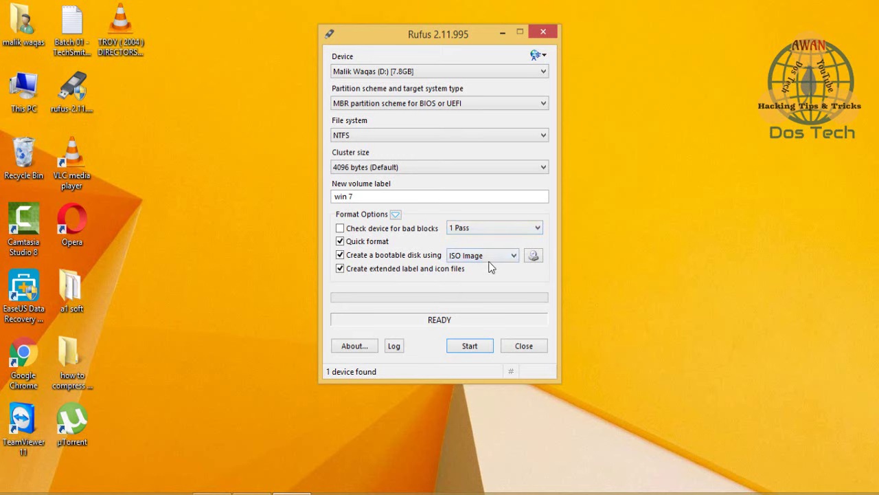
Step: Start choosing the ISO image for the bootable disk and browse to Local Disk (F:)
left_click(534, 255)
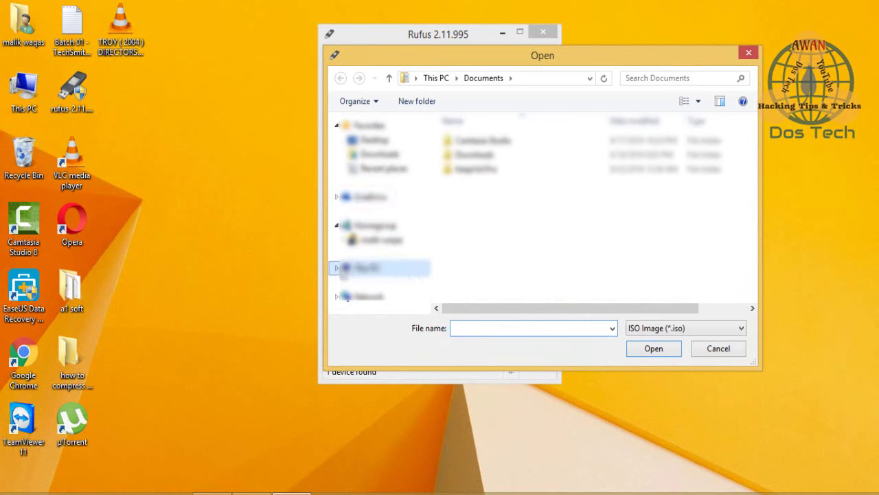
left_click(335, 269)
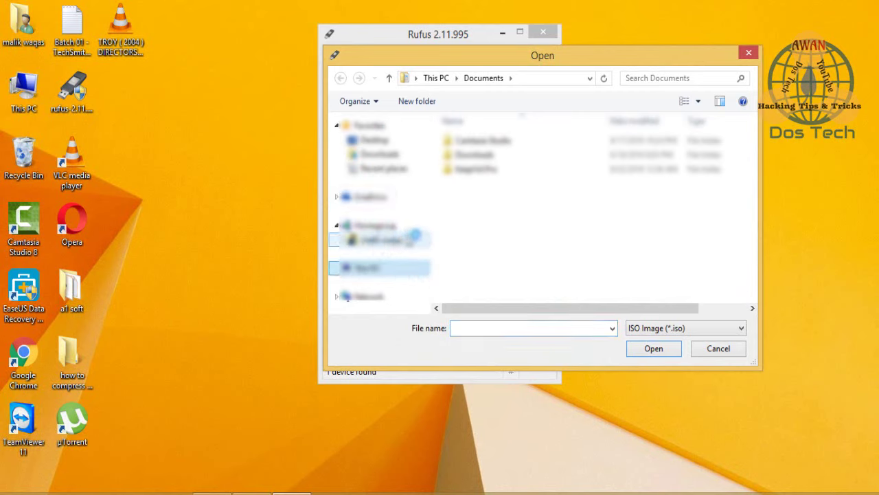
left_click(402, 292)
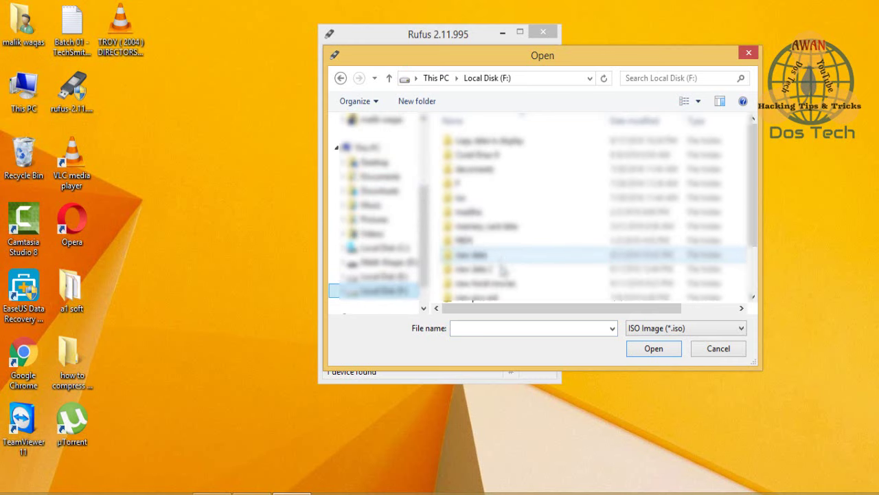
left_click(513, 226)
scroll(516, 228, "down", 2)
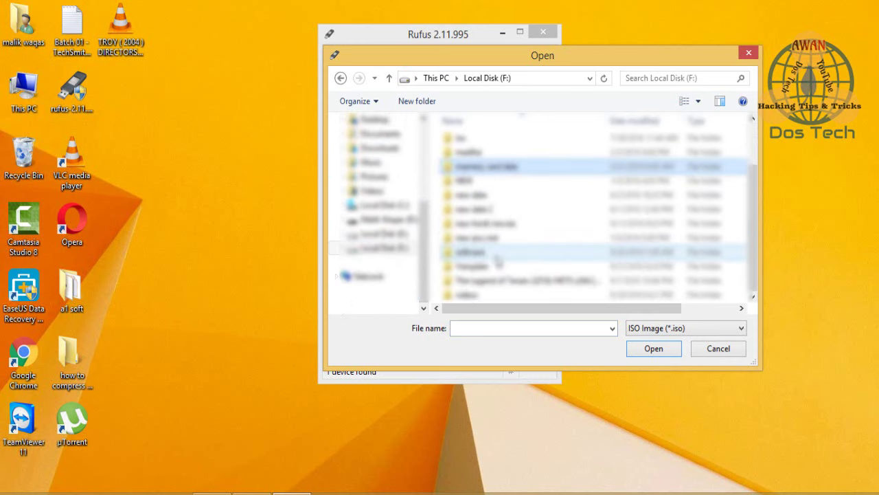
double_click(460, 137)
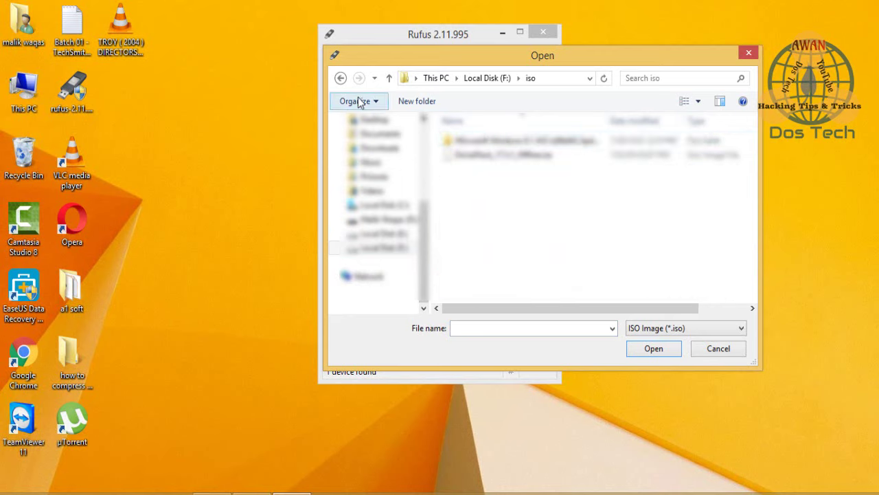
left_click(340, 78)
scroll(520, 270, "down", 2)
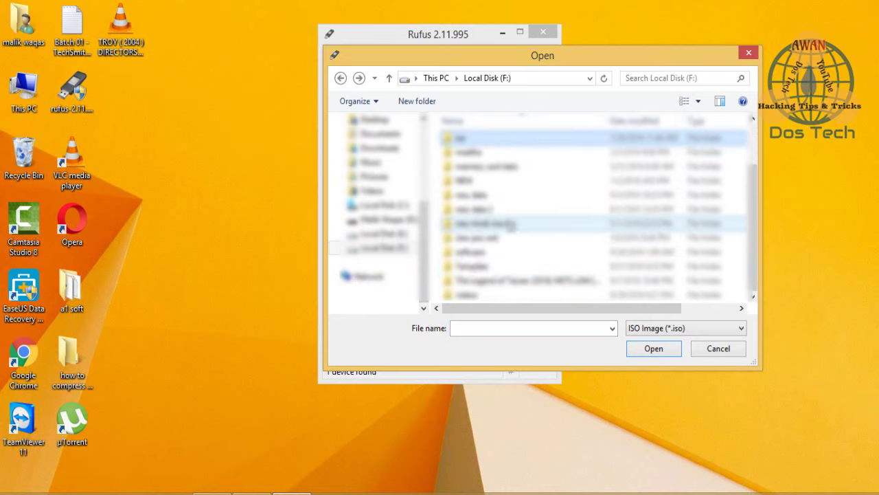
scroll(497, 257, "up", 2)
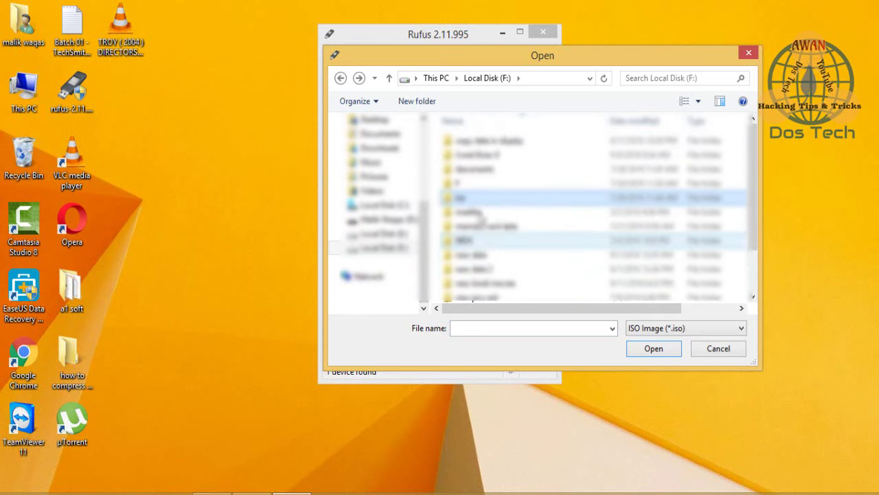
Step: Load WIN7_SP1_32-64.iso from the ISO Image folder inside folder F as the source image
double_click(474, 184)
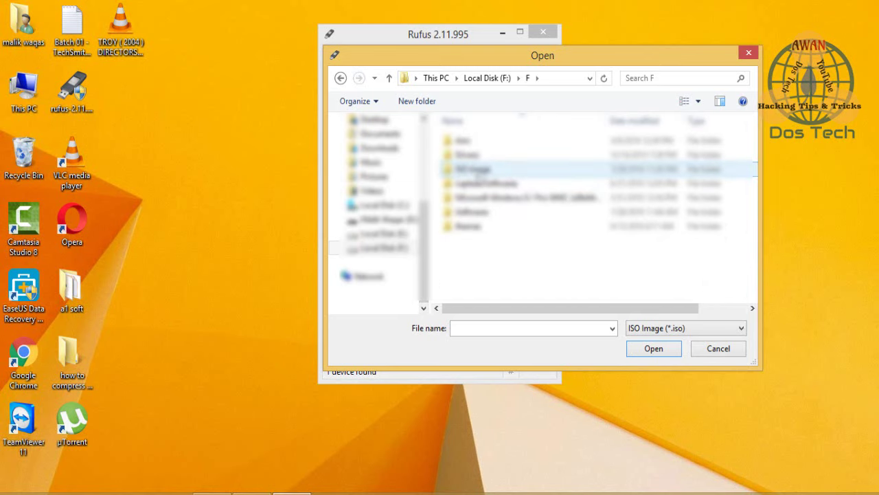
double_click(477, 171)
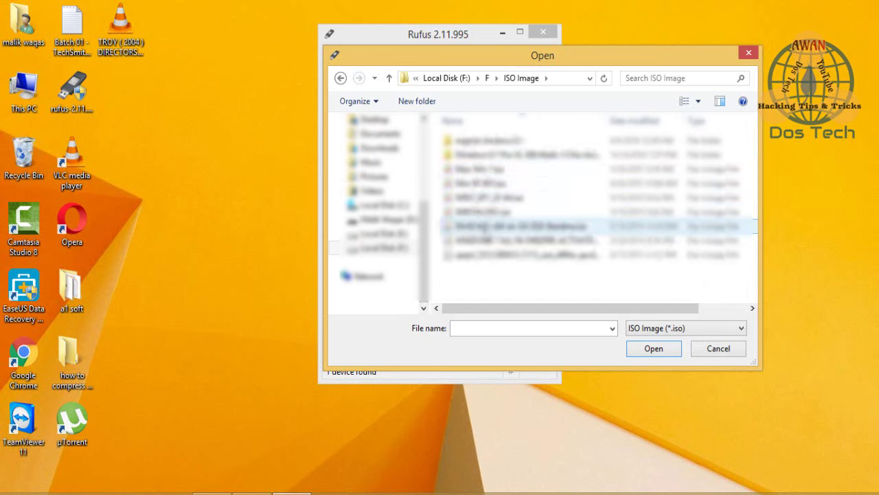
left_click(485, 228)
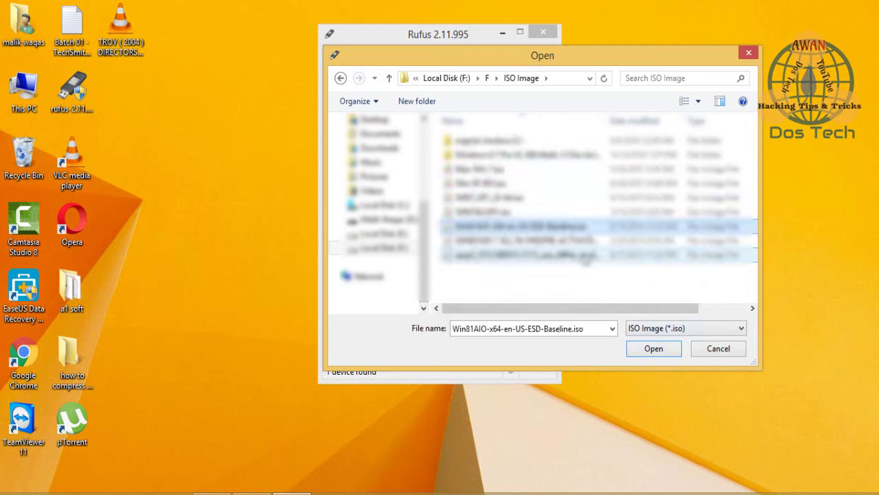
left_click(555, 213)
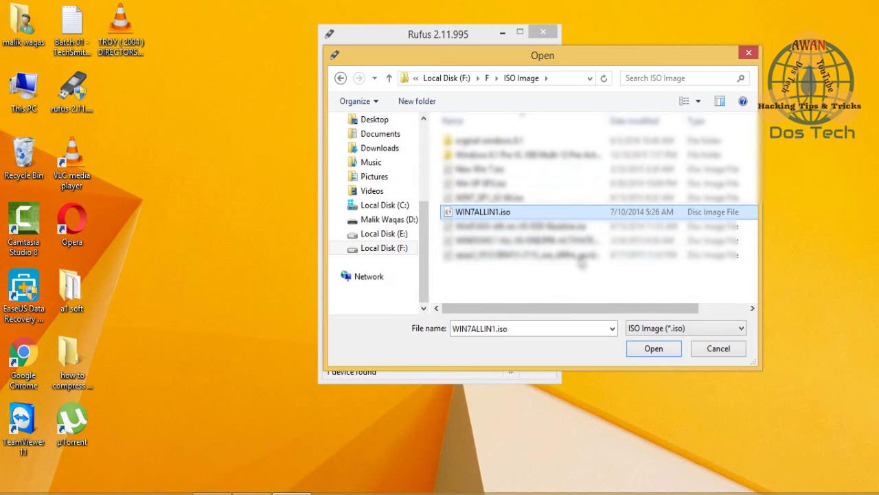
left_click(559, 198)
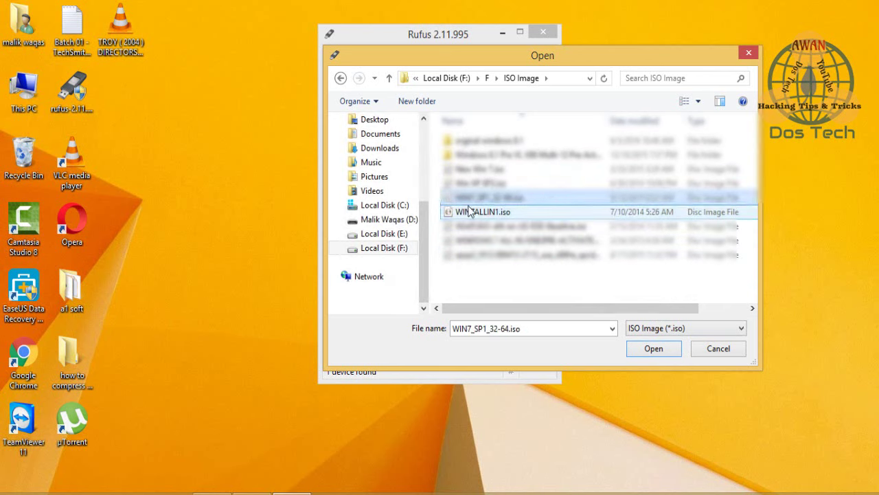
left_click(639, 349)
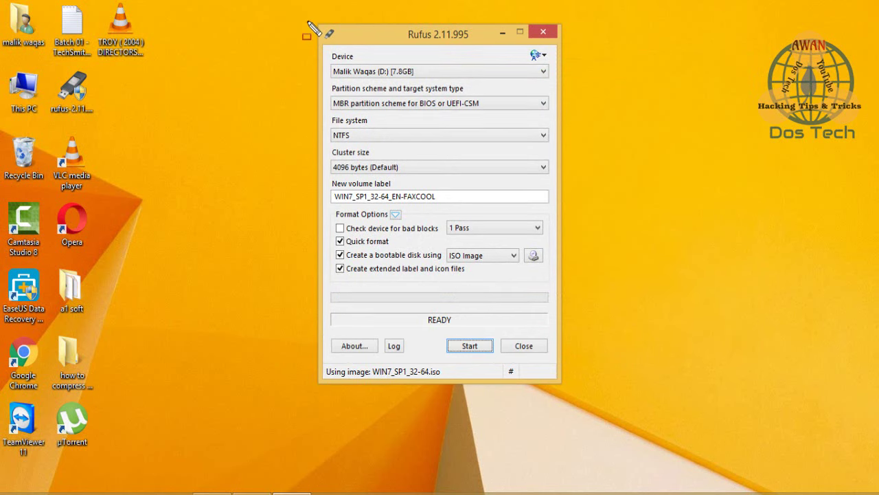
left_click_drag(307, 20, 465, 288)
left_click_drag(511, 347, 574, 403)
mouse_move(328, 184)
left_mouse_down()
mouse_move(405, 212)
mouse_move(450, 212)
left_mouse_up()
key("Escape")
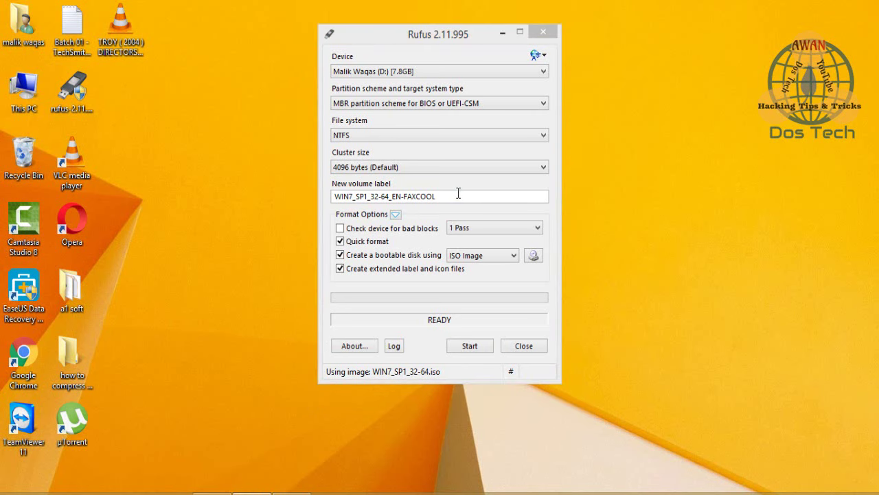
Step: Set the new volume label to "win 7 64 bit" and start creating the bootable drive, accepting that its data is erased
double_click(457, 196)
key("BackSpace")
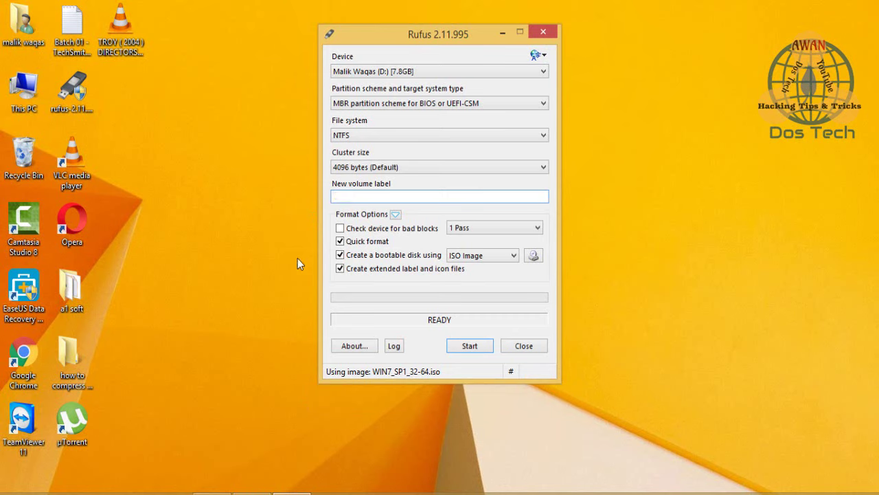
type("win 7 64 bit")
left_click(472, 342)
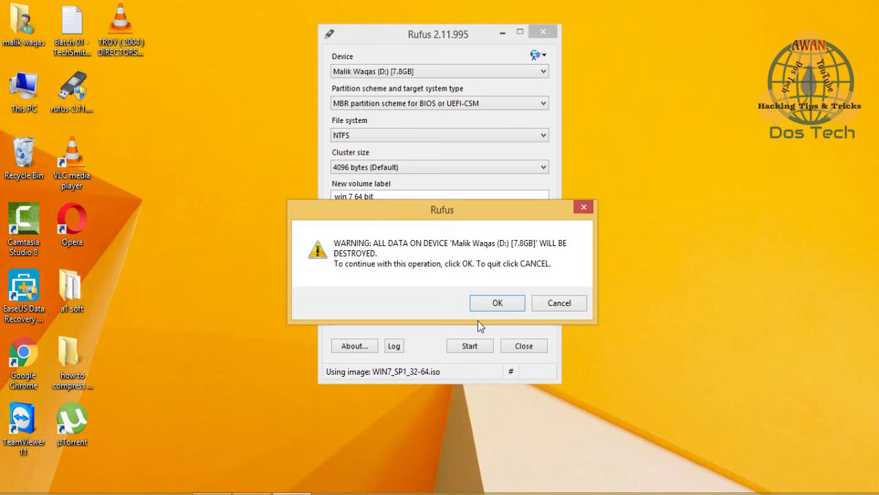
left_click(497, 304)
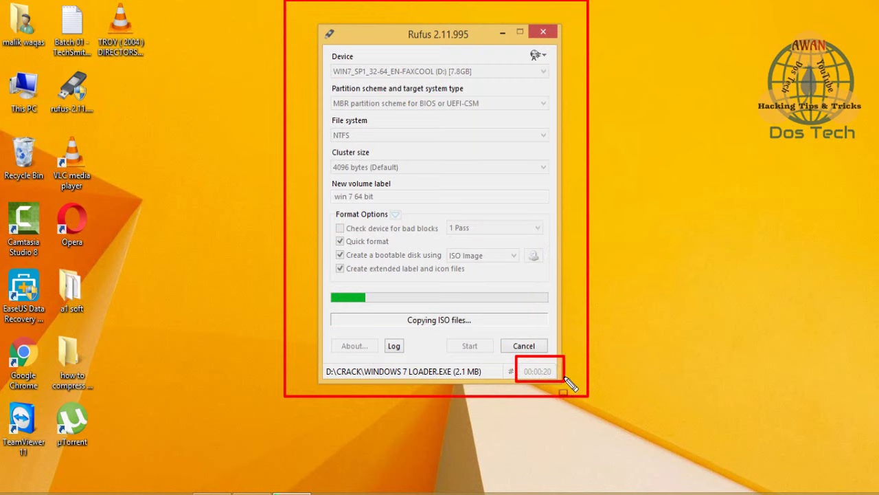
mouse_move(323, 359)
left_mouse_down()
mouse_move(502, 405)
mouse_move(504, 393)
left_mouse_up()
key("Escape")
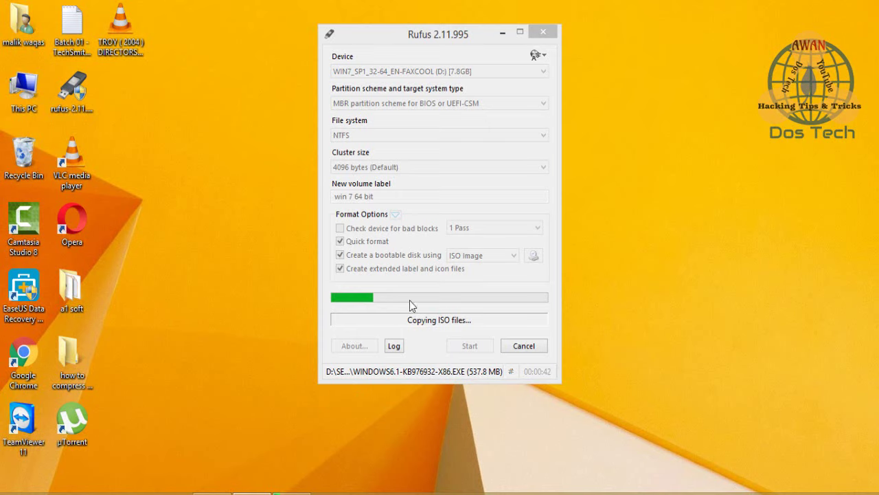
Step: Check the USB drive (D:) in This PC, examine the setup files on it, and close the window
key("super+d")
double_click(23, 86)
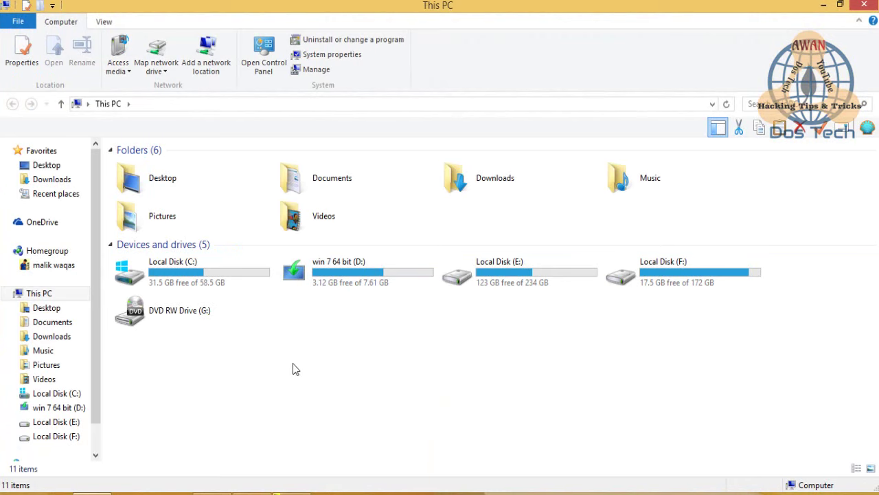
mouse_move(273, 245)
left_mouse_down()
mouse_move(406, 291)
mouse_move(457, 320)
mouse_move(457, 307)
left_mouse_up()
key("Escape")
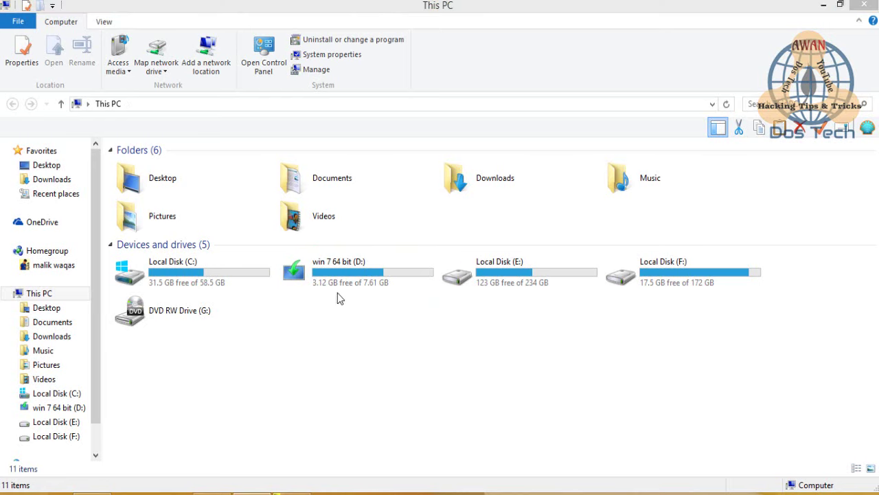
left_click(55, 407)
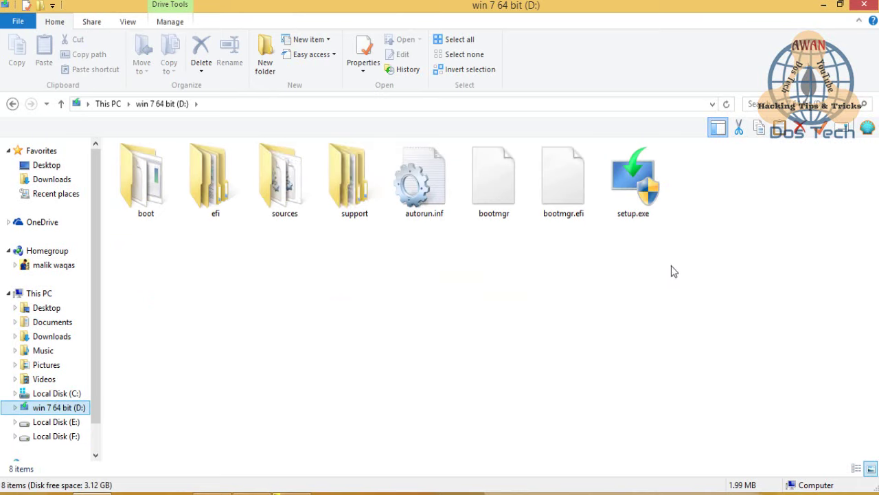
mouse_move(688, 214)
left_mouse_down()
mouse_move(289, 194)
mouse_move(117, 144)
left_mouse_up()
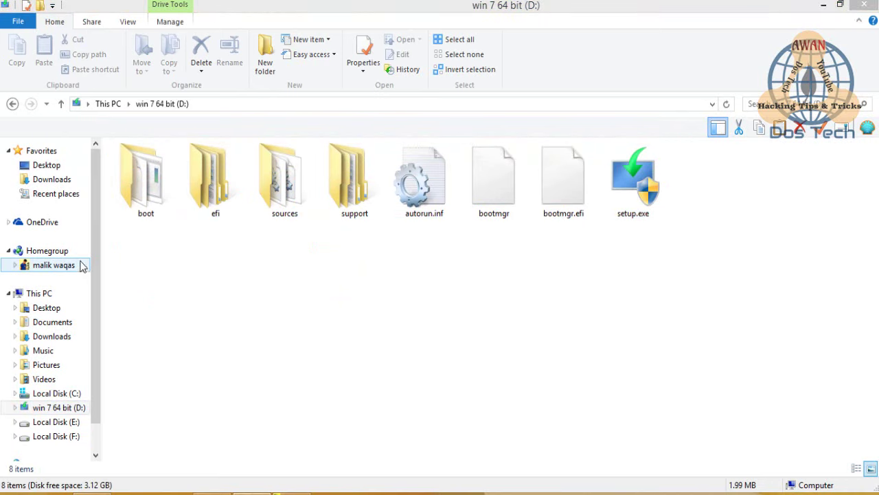
left_click(864, 5)
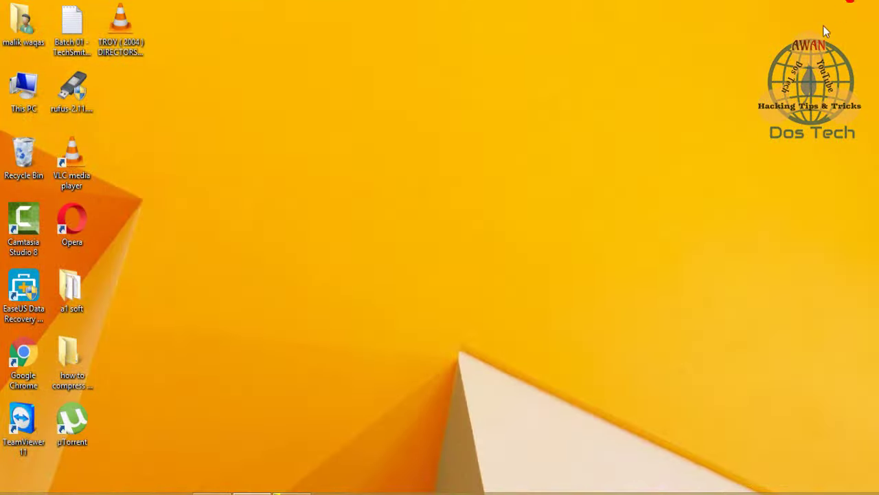